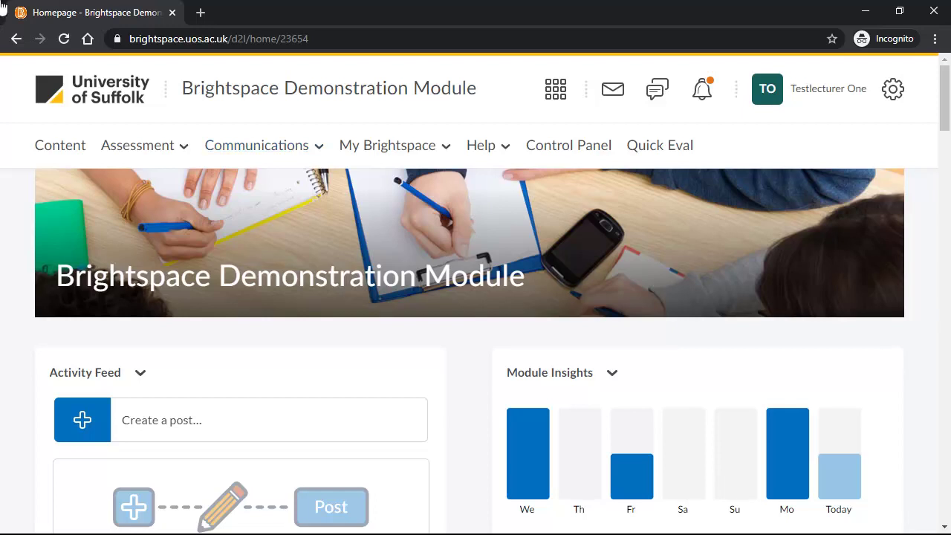
- Launch the Example Virtual Classroom Session from the module's Virtual Classroom meetings
left_click(307, 149)
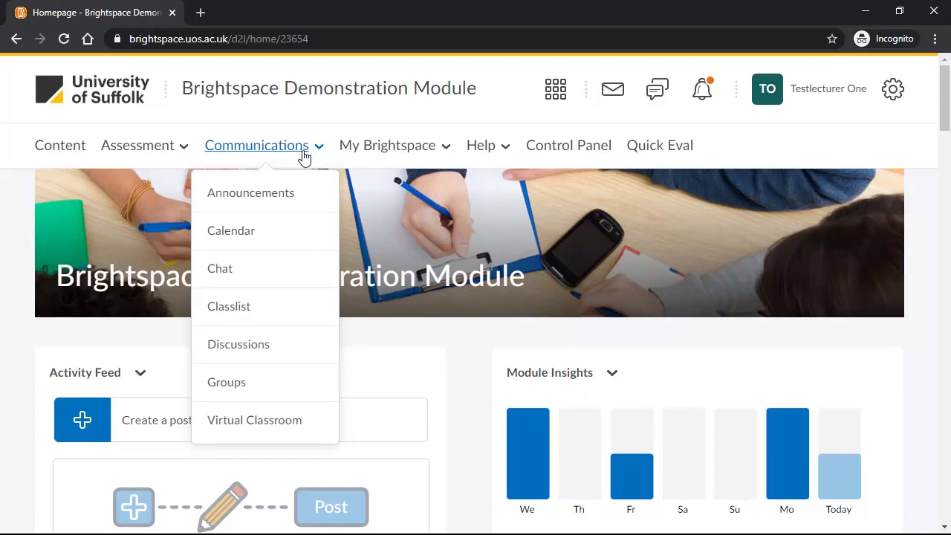
left_click(299, 418)
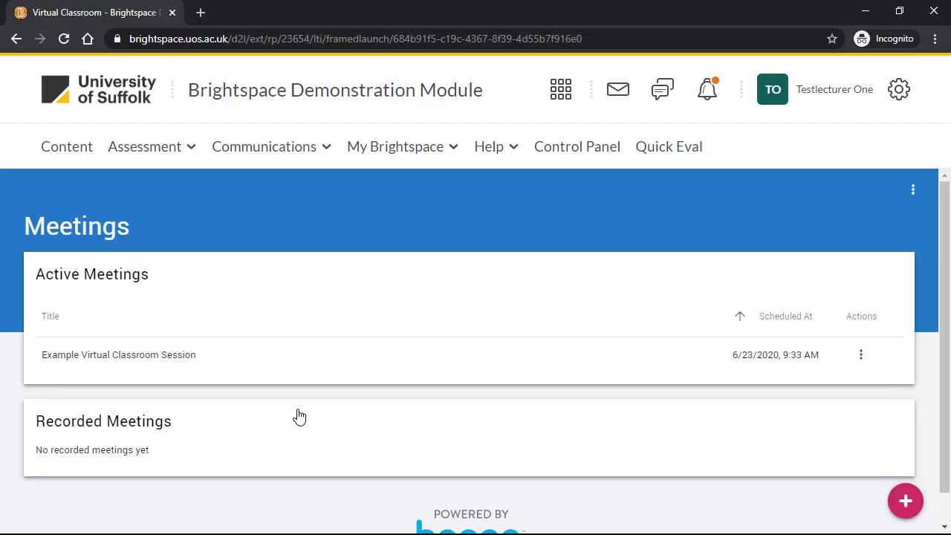
left_click(860, 356)
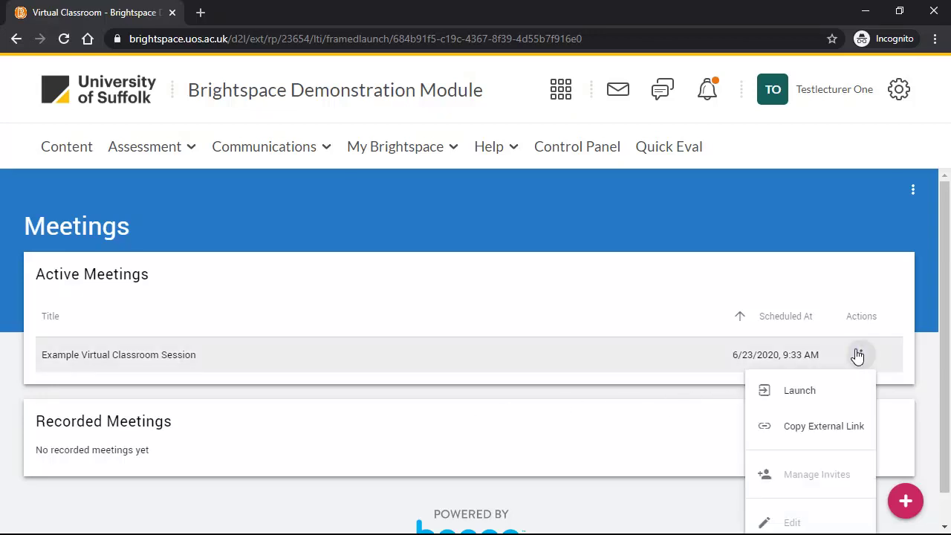
left_click(847, 389)
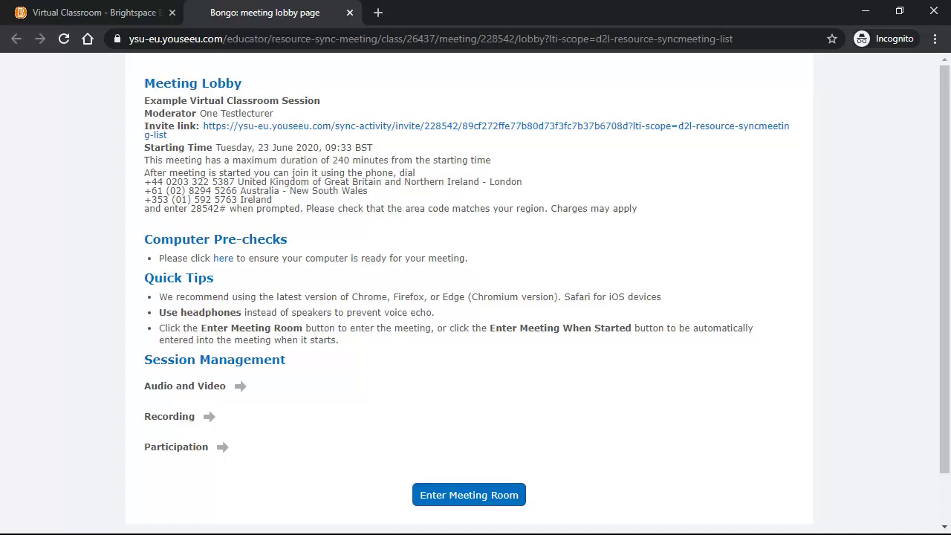
- Enter the meeting room, joining the audio with a microphone and confirming the echo test
left_click(480, 504)
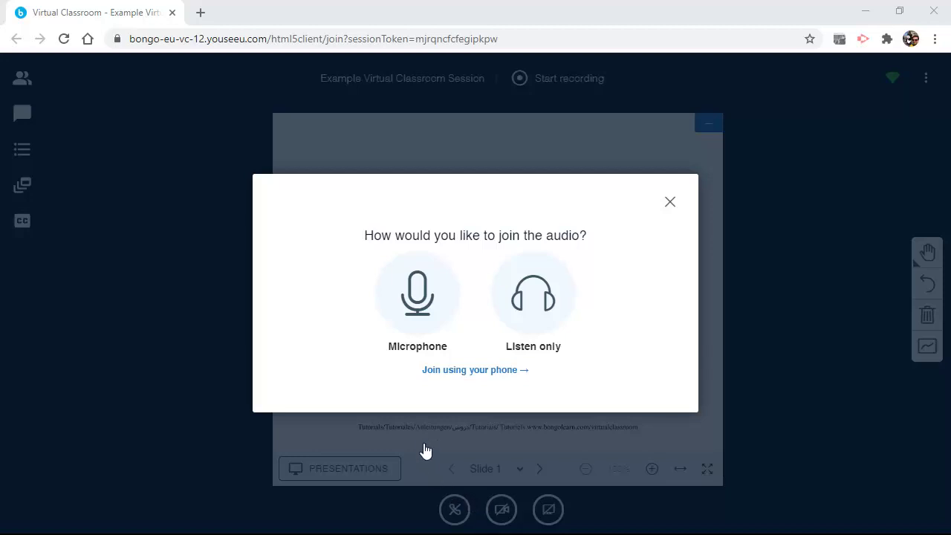
left_click(411, 311)
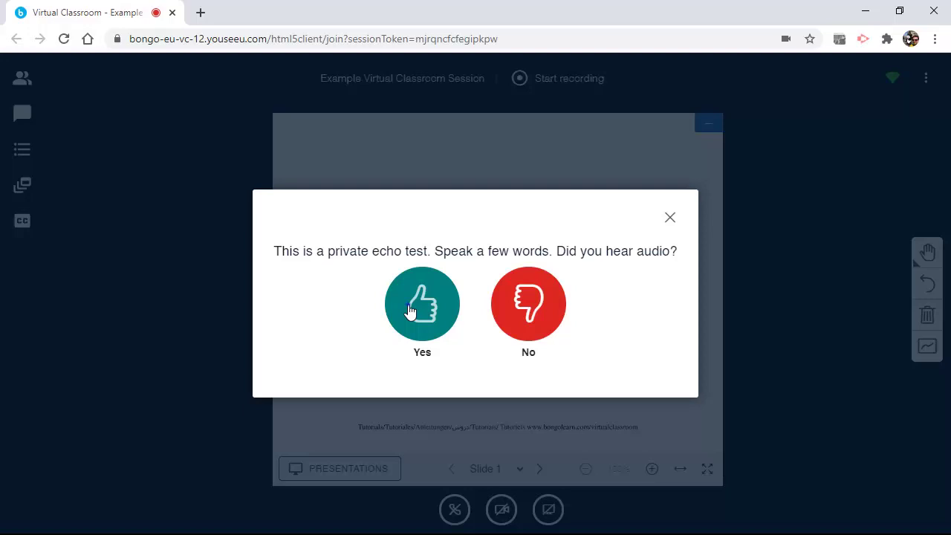
left_click(409, 311)
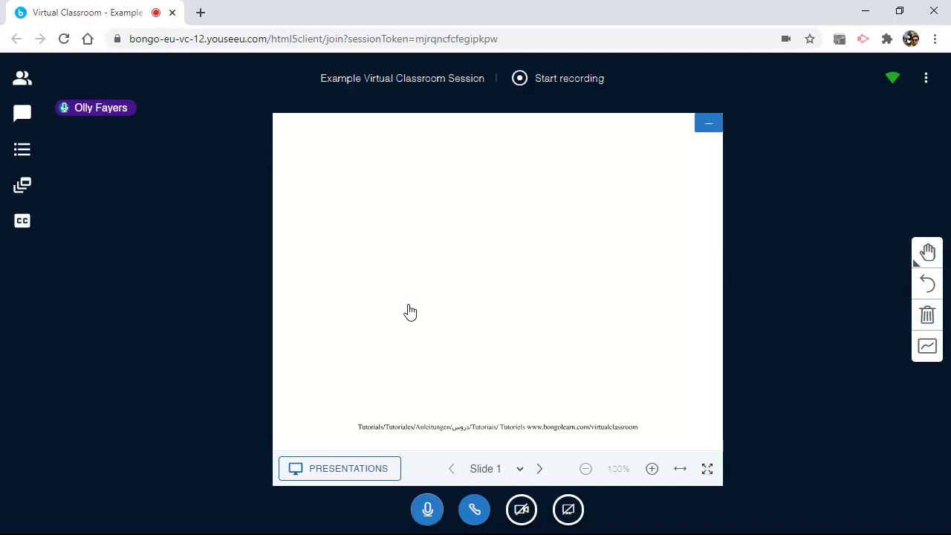
- Start recording the virtual classroom session and pause the recording
left_click(594, 81)
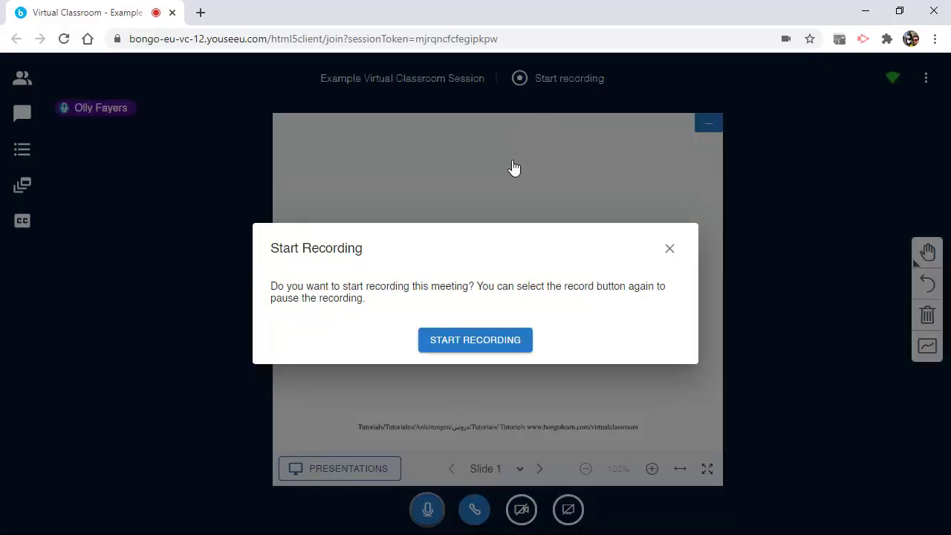
left_click(493, 346)
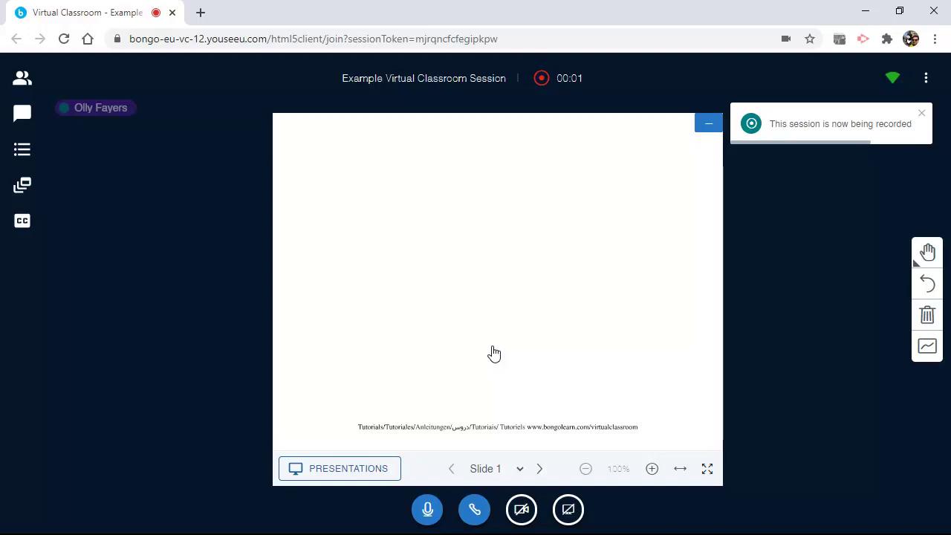
left_click(565, 77)
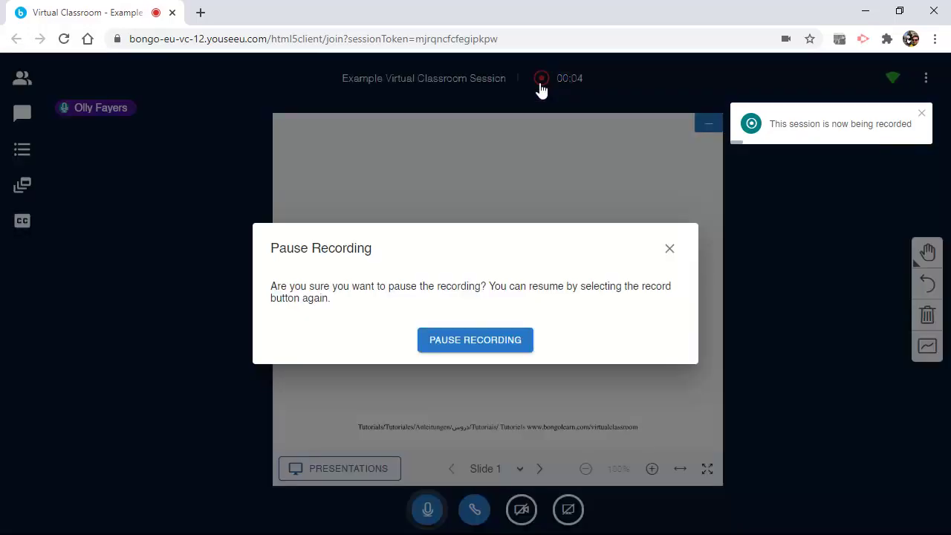
left_click(484, 341)
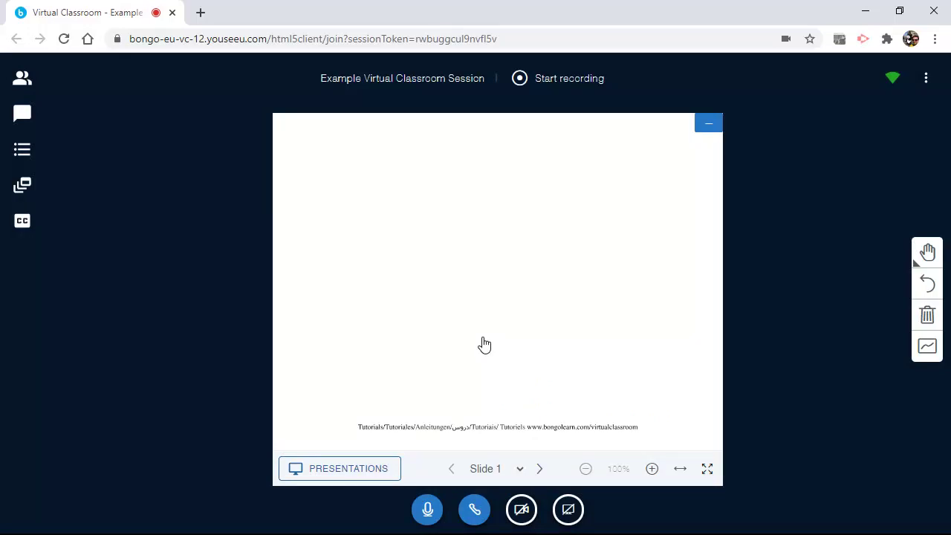
- Set your own status in the participants list to Happy and clear that status again
left_click(25, 84)
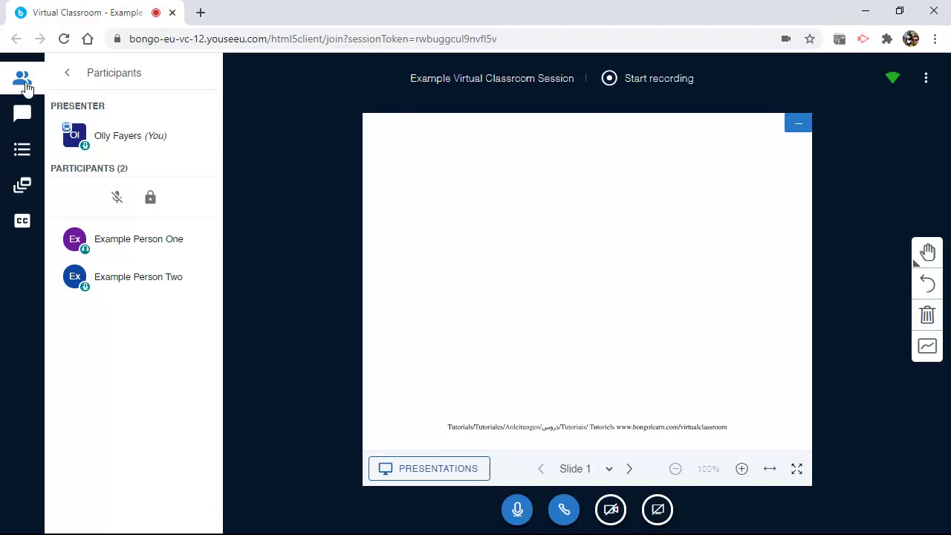
left_click(200, 144)
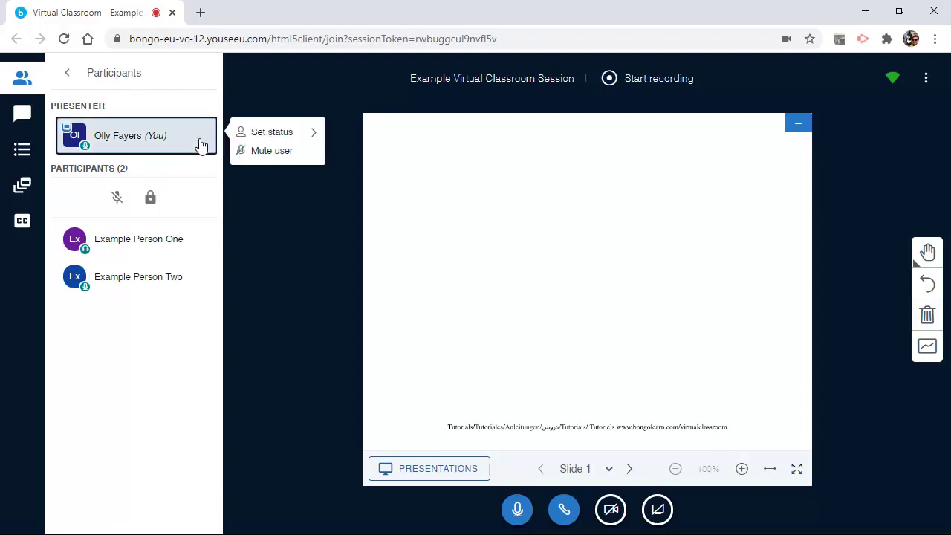
left_click(317, 133)
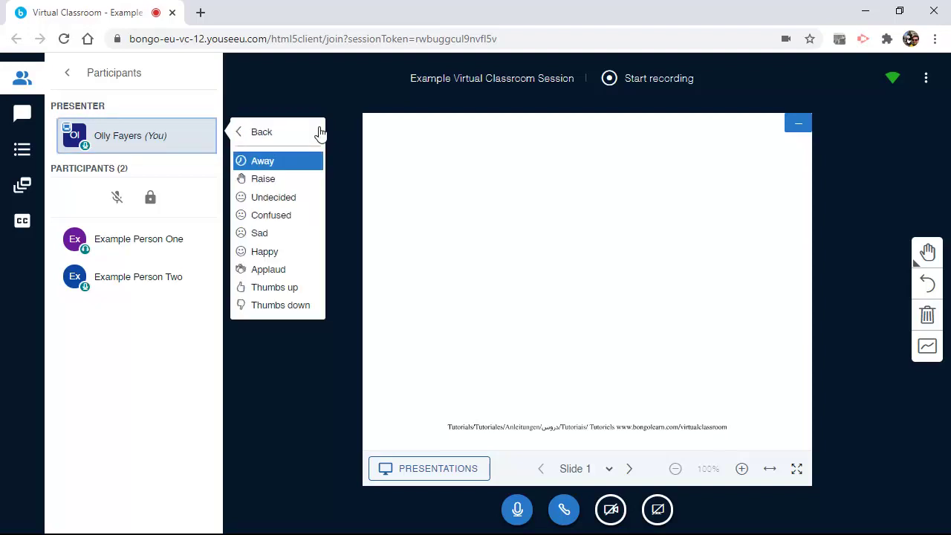
left_click(298, 254)
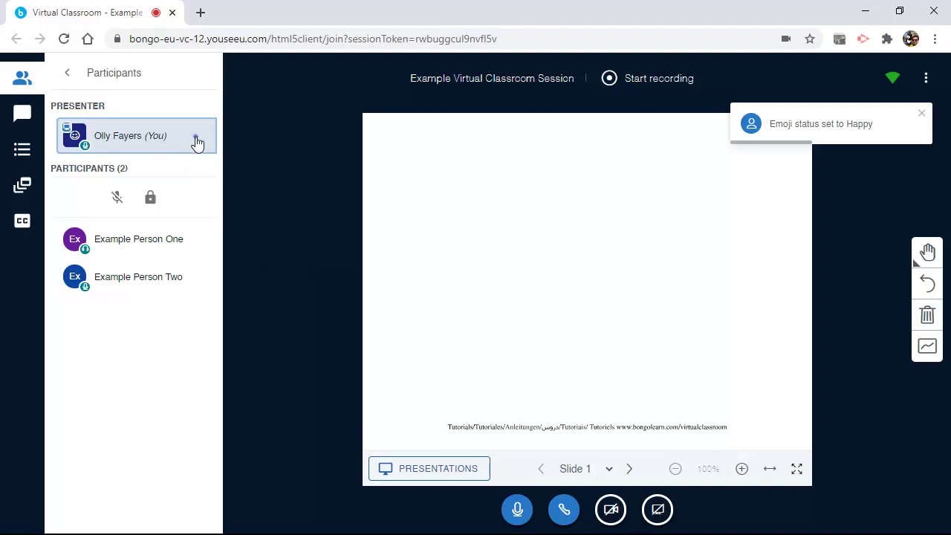
left_click(197, 142)
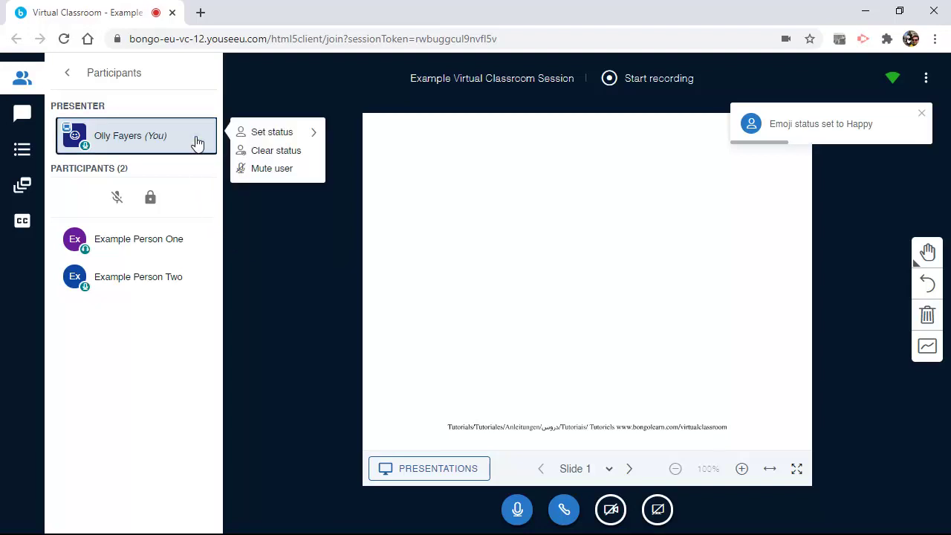
left_click(317, 153)
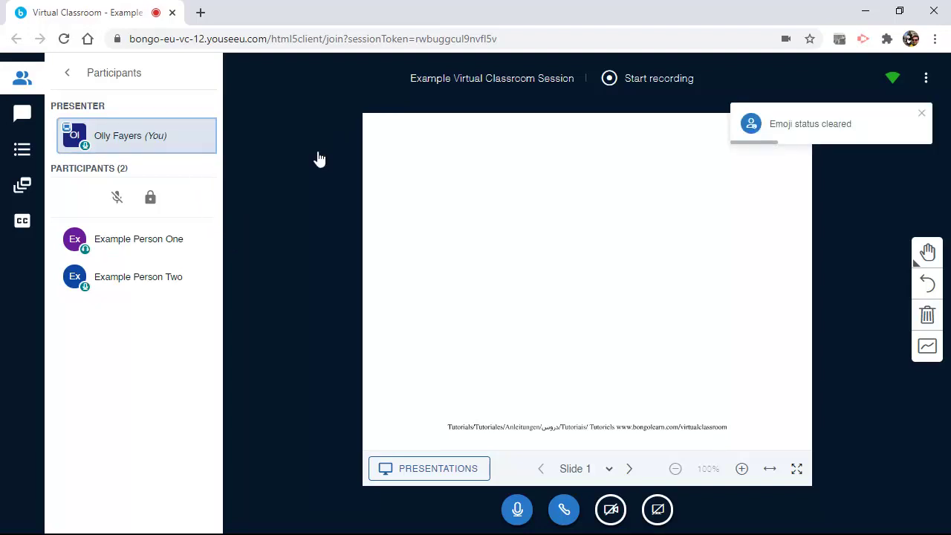
- Make Example Person One the presenter and take the presenter role back
left_click(197, 247)
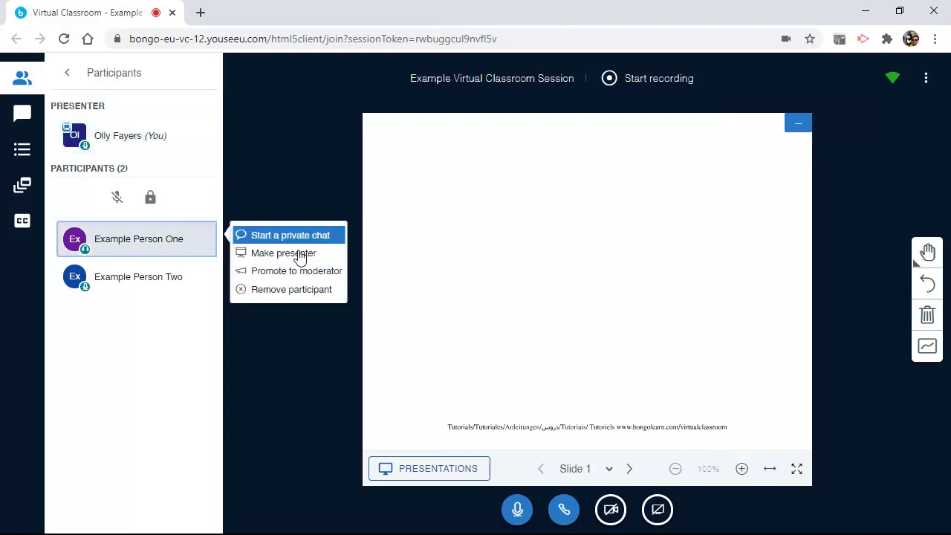
left_click(339, 255)
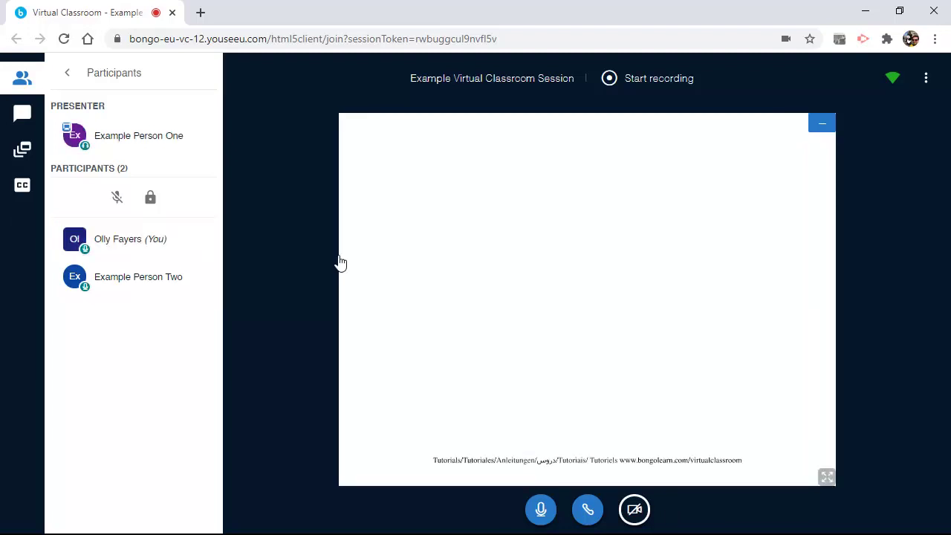
left_click(209, 248)
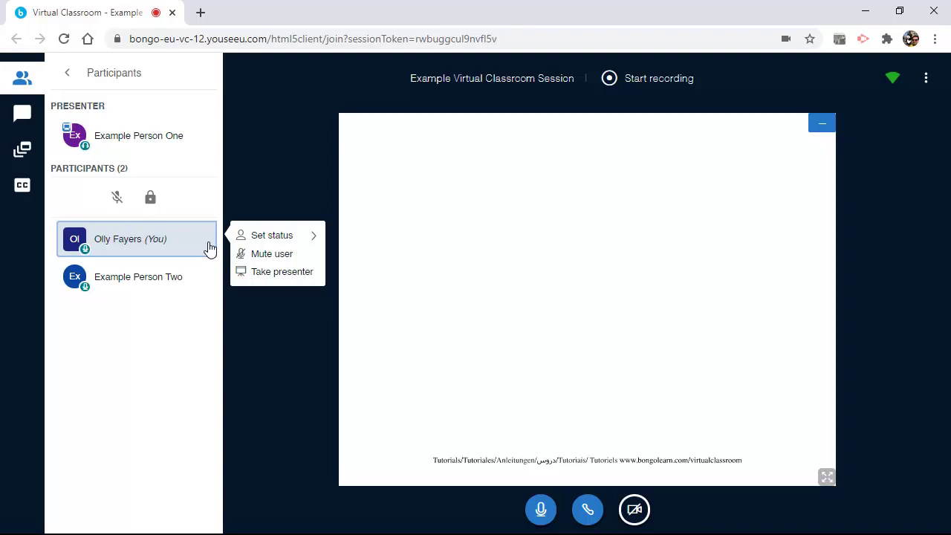
left_click(272, 275)
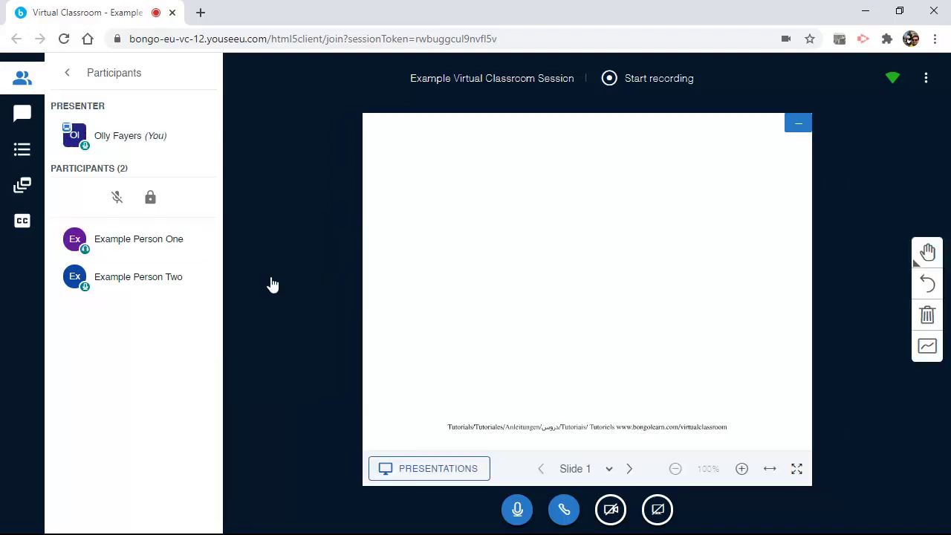
left_click(206, 289)
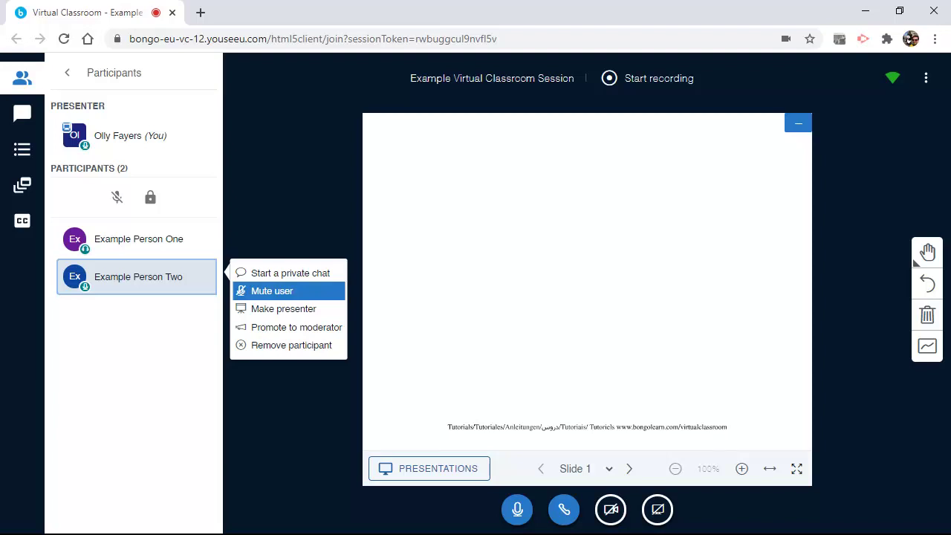
key("Escape")
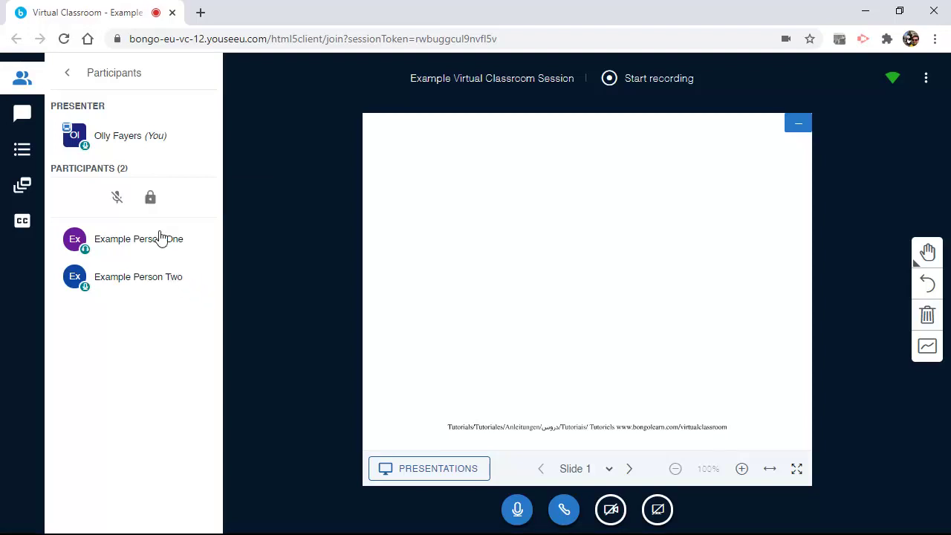
- Lock viewers from sharing webcams and sending private chat messages, and close the participants list
left_click(151, 198)
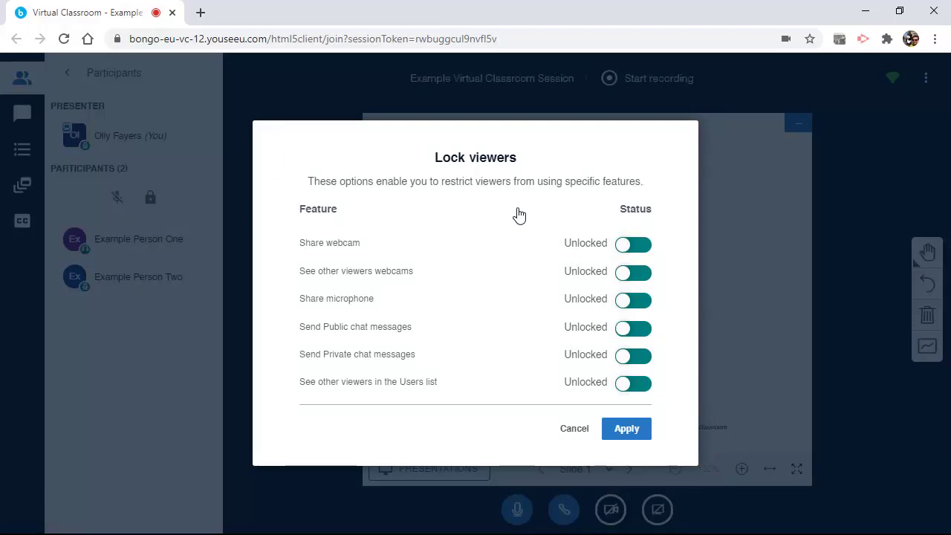
left_click(643, 246)
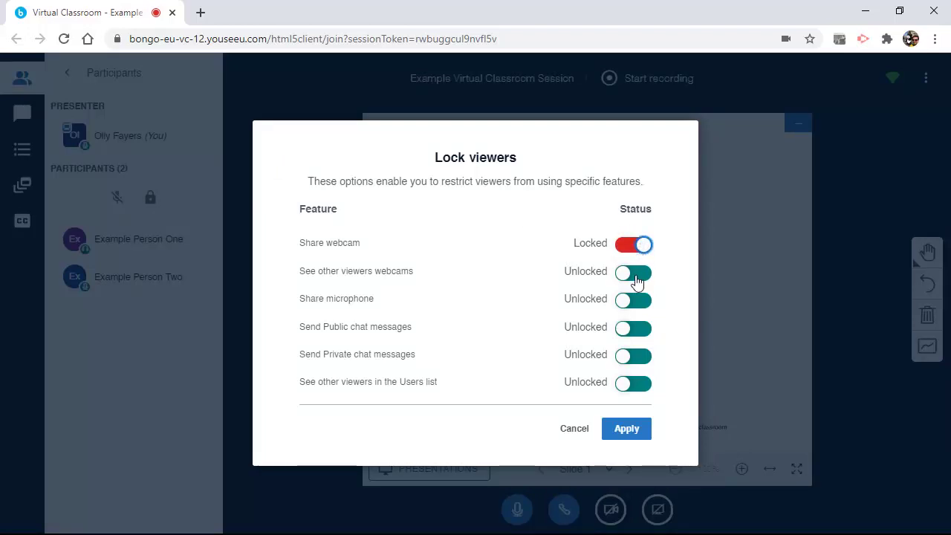
left_click(638, 305)
left_click(637, 304)
left_click(641, 362)
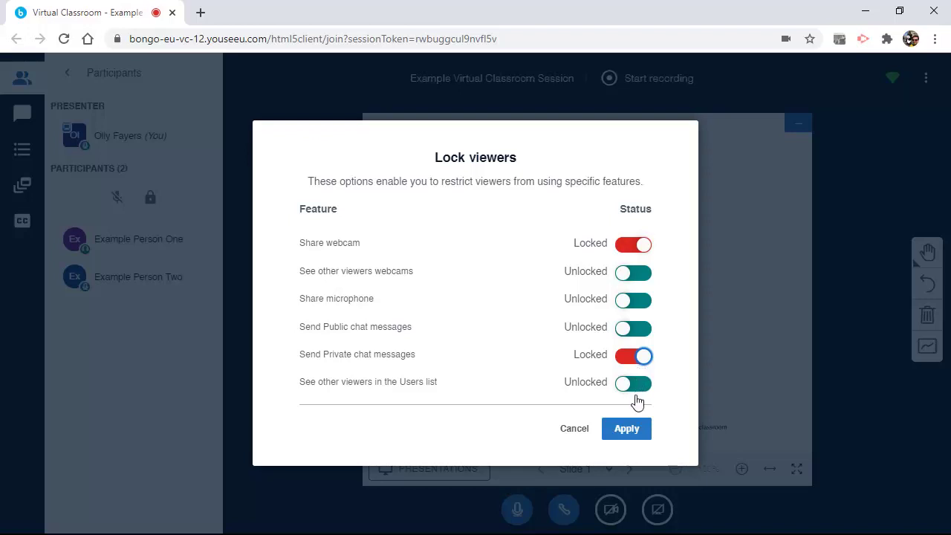
left_click(636, 436)
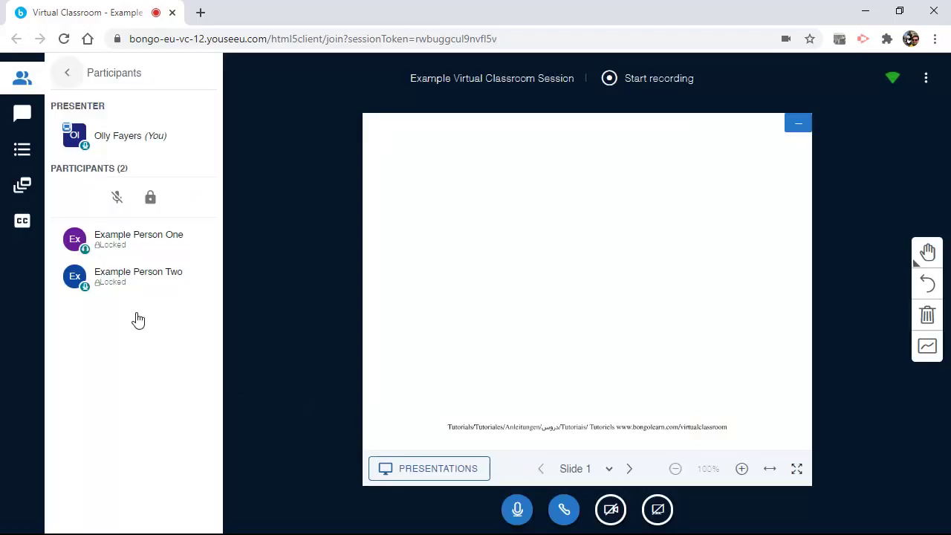
left_click(32, 80)
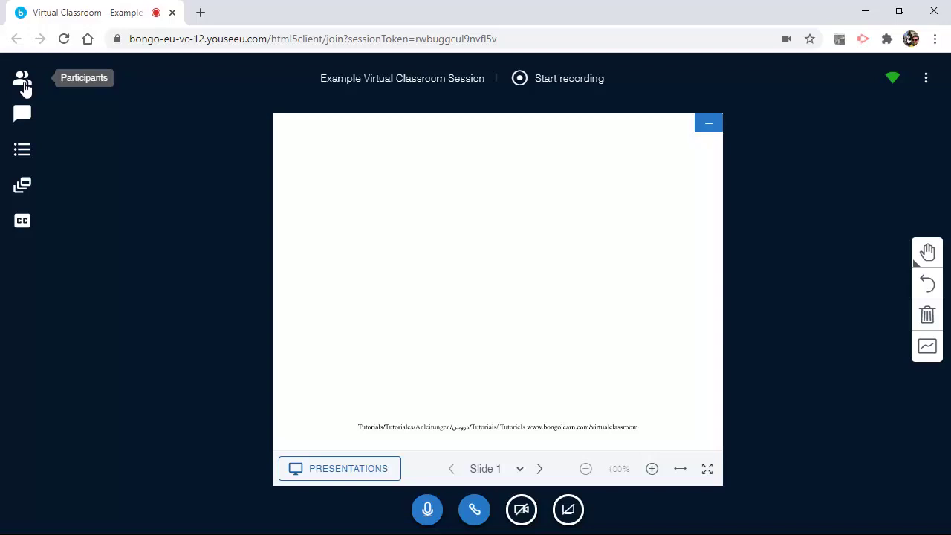
- Post "Welcome to today’s session. We will begin in two minutes. Please mute your microphones to begin with." in the Public Chat
left_click(22, 113)
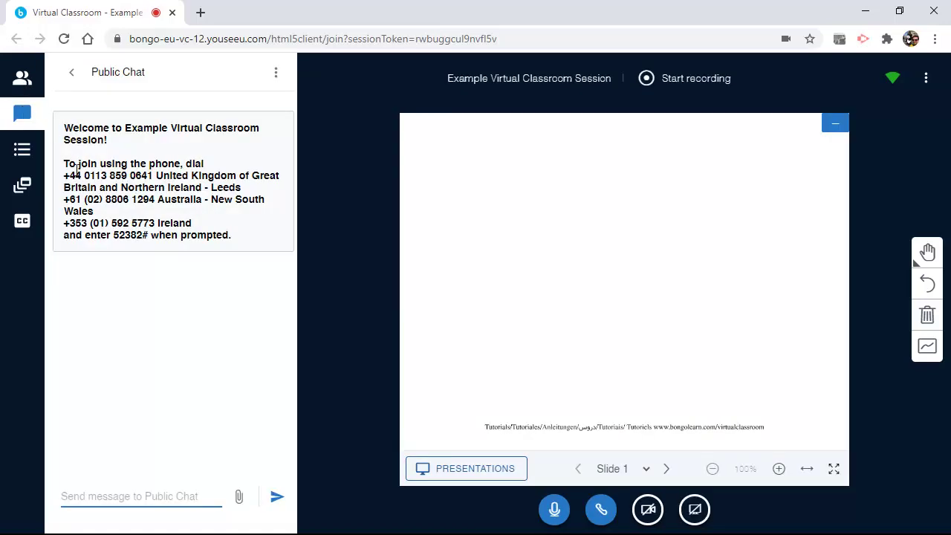
left_click(107, 494)
type("Welcome to today’s session. We will begin in two minutes. Please mute your microphones to begin with.")
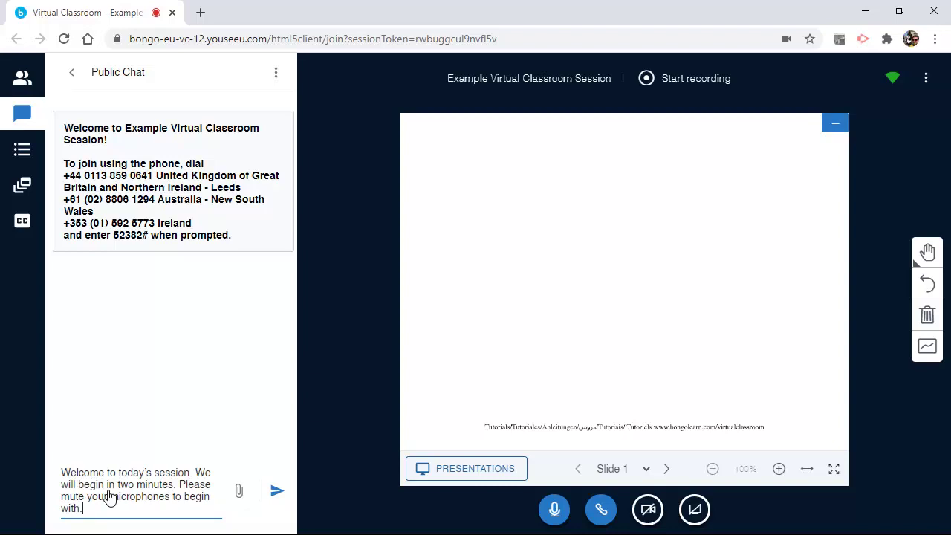
left_click(276, 492)
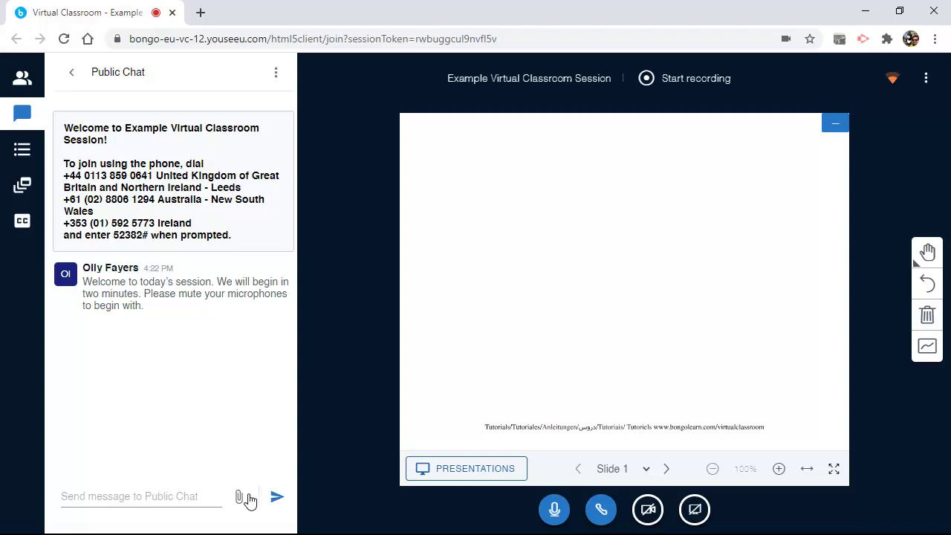
- Share the file Example Document.pdf from the Downloads folder in the Public Chat
left_click(239, 496)
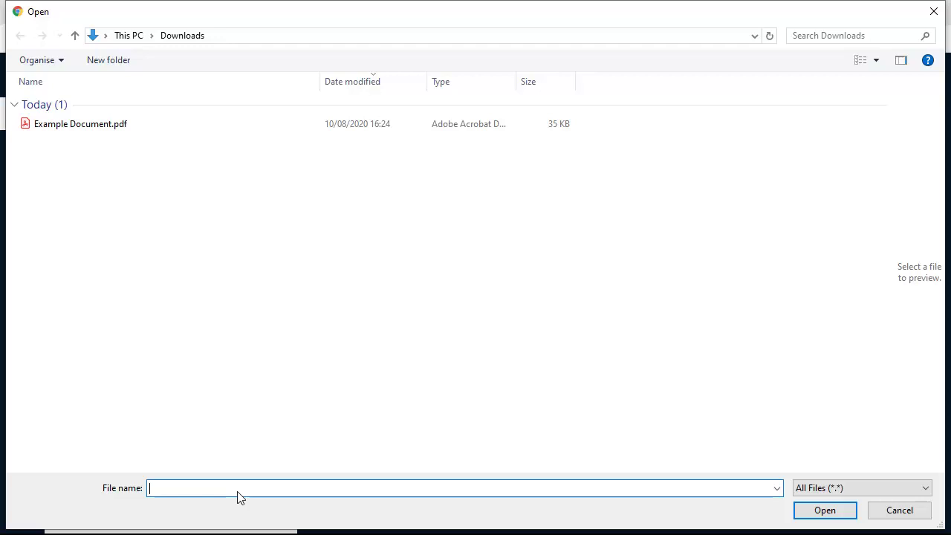
double_click(374, 125)
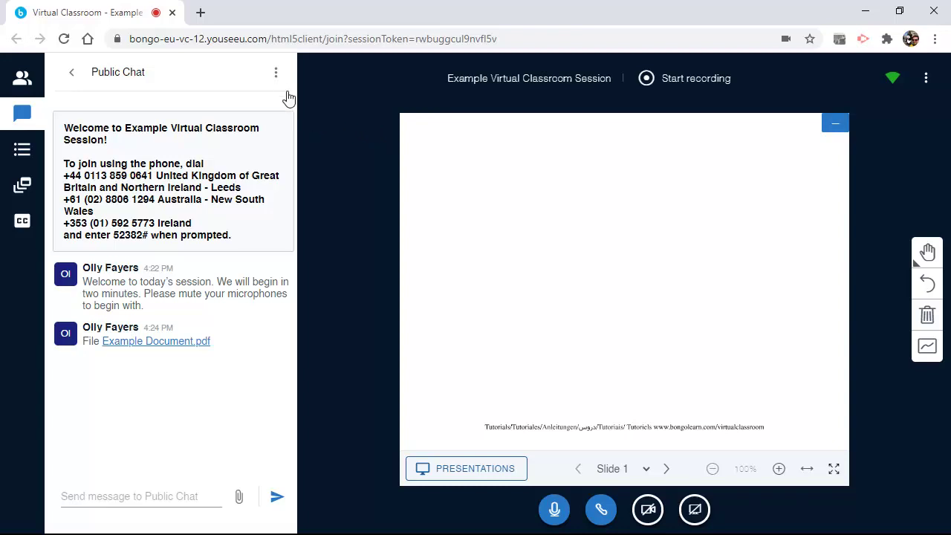
left_click(278, 71)
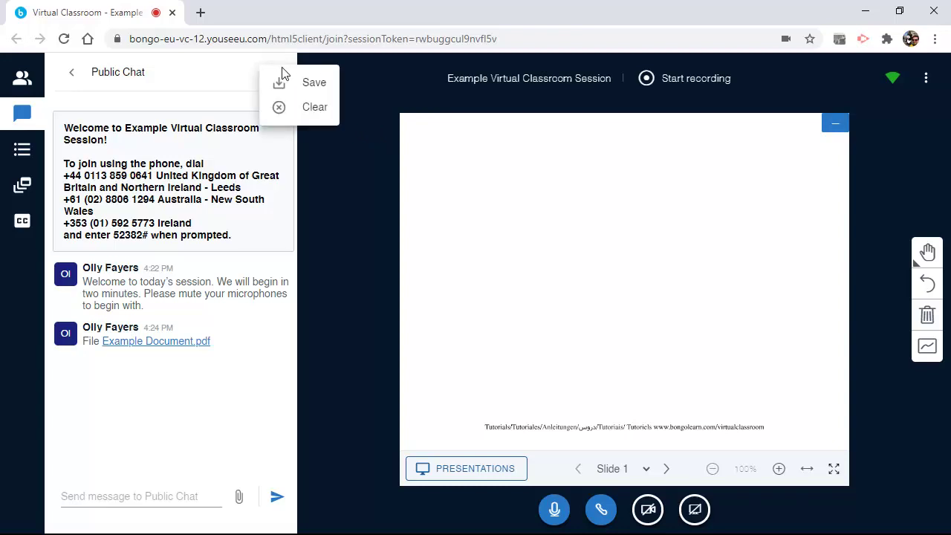
left_click(237, 79)
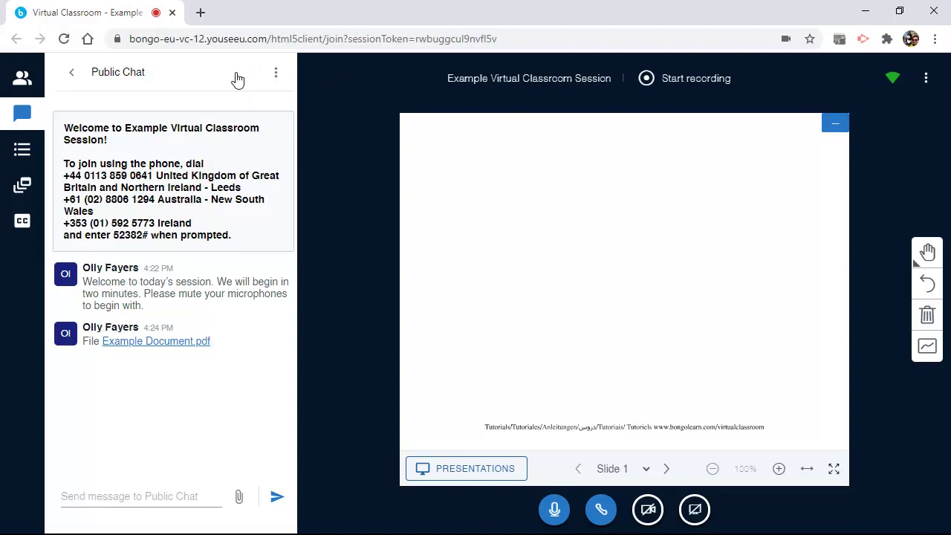
- Close the Public Chat panel
left_click(27, 113)
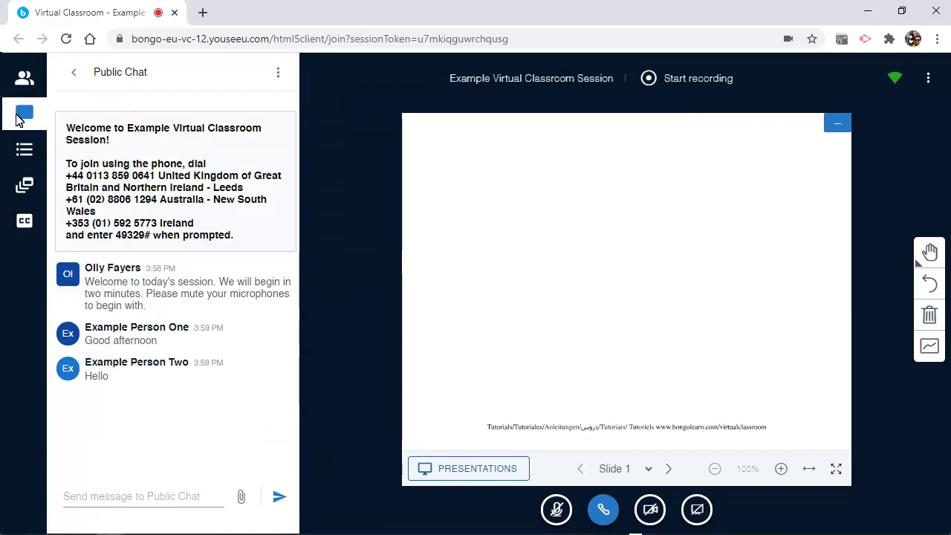
left_click(20, 119)
left_click(21, 117)
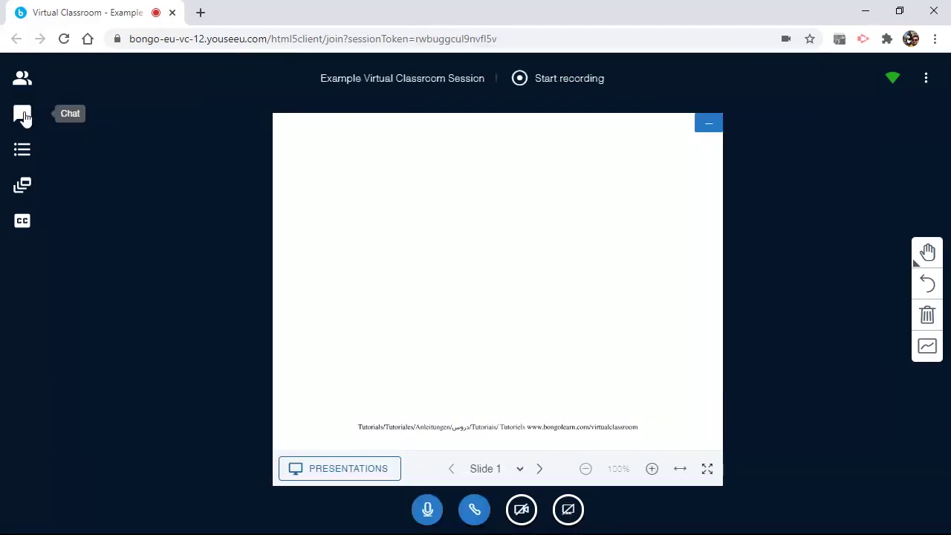
- Run a True/False poll with published results and clear the results from the slide
left_click(27, 157)
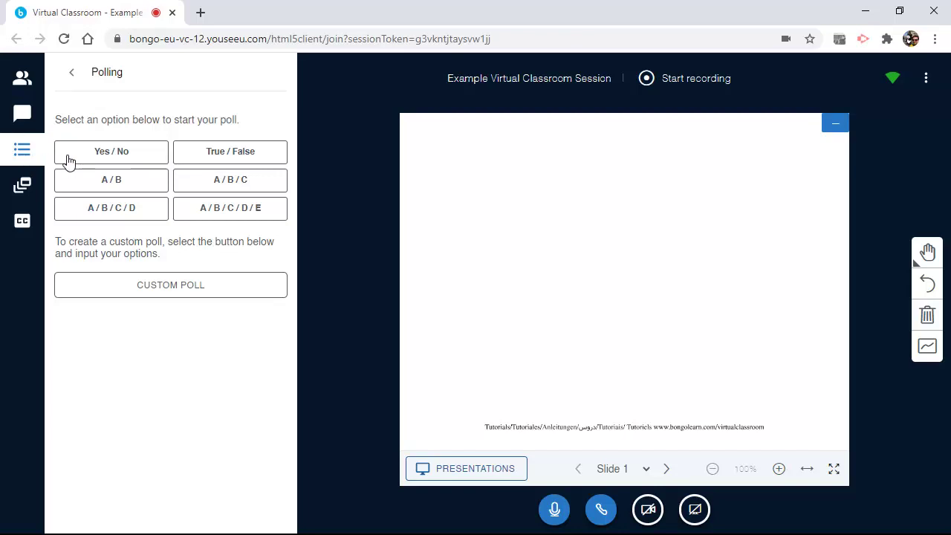
left_click(262, 164)
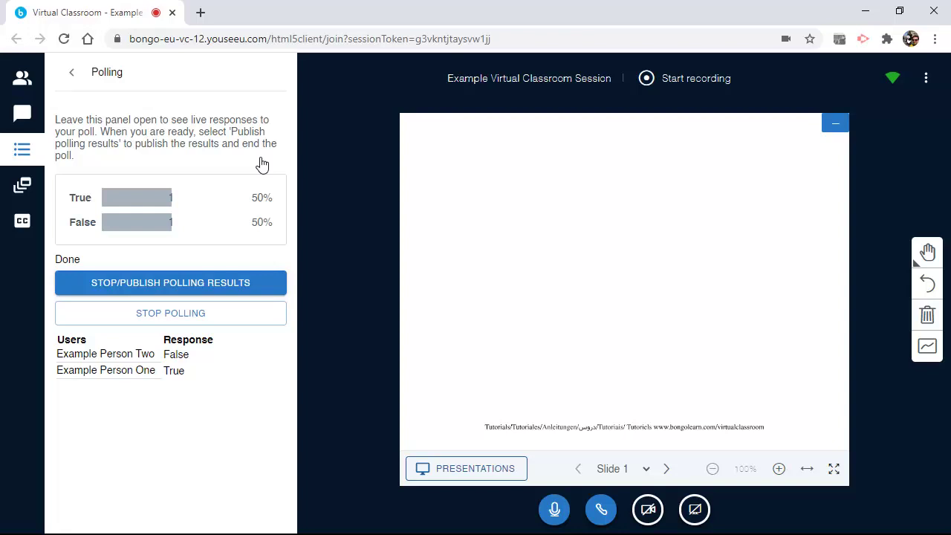
left_click(105, 290)
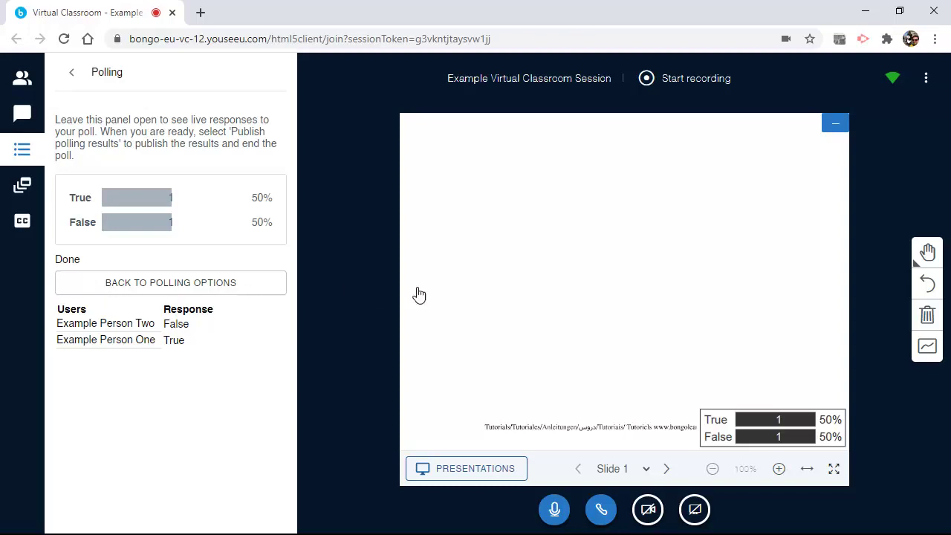
left_click(929, 315)
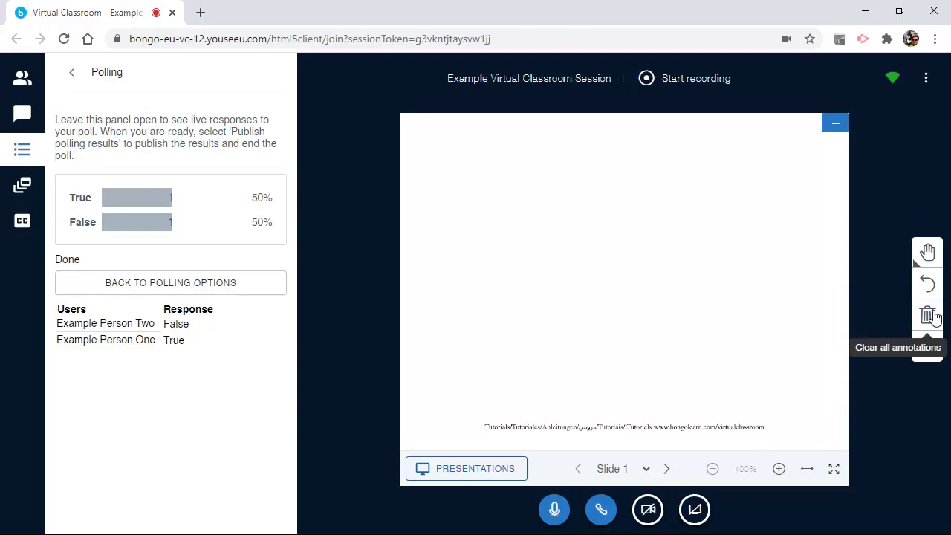
- Start a custom poll with the options Spain and Italy, and stop it without publishing the results
left_click(227, 290)
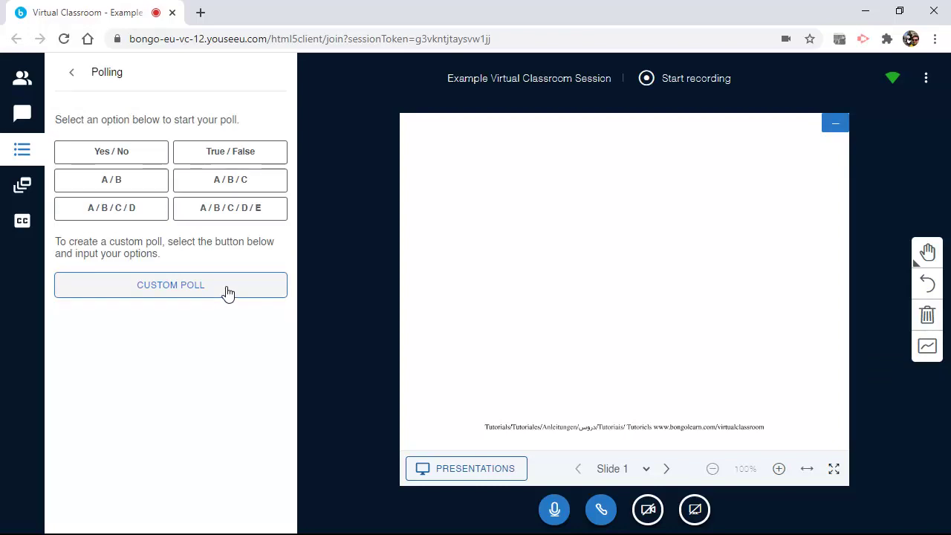
left_click(227, 294)
left_click(213, 313)
type("Spain")
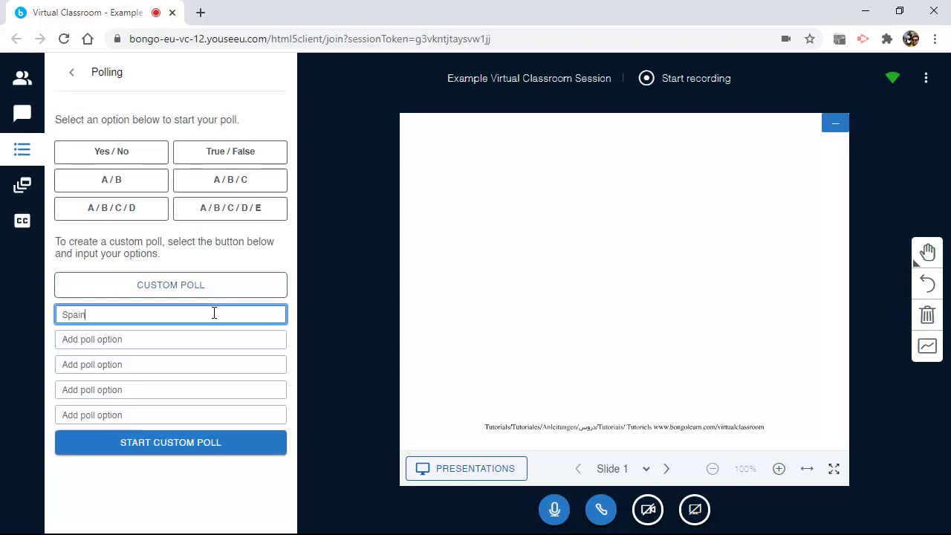
left_click(198, 340)
type("Italy")
left_click(192, 445)
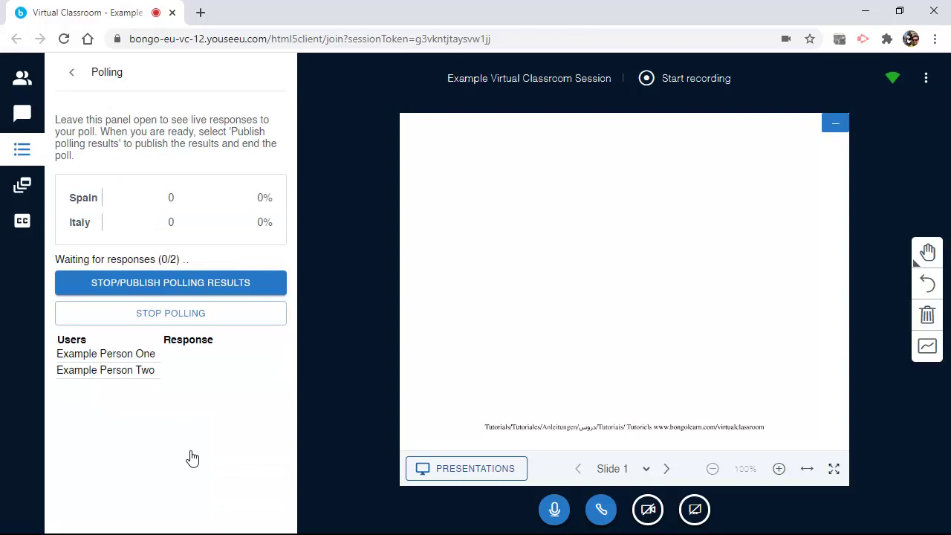
left_click(234, 314)
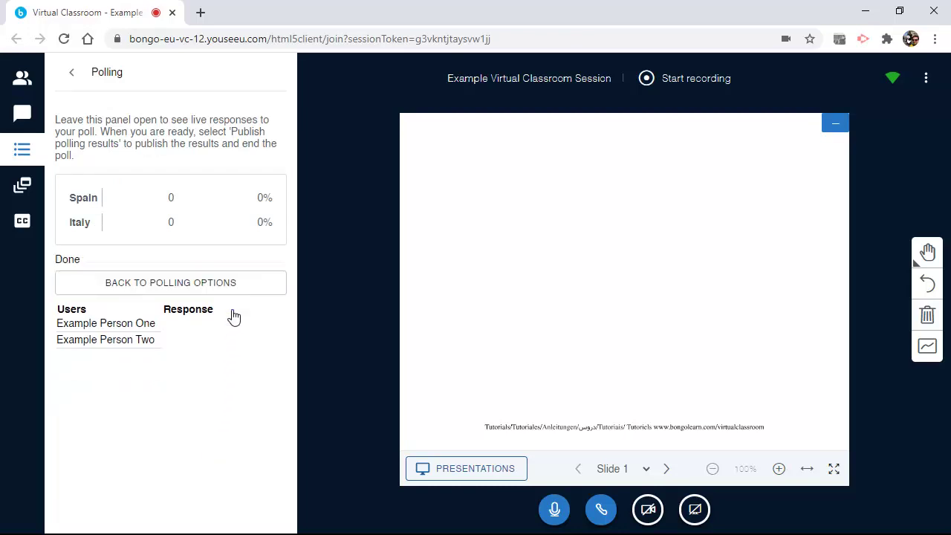
left_click(206, 288)
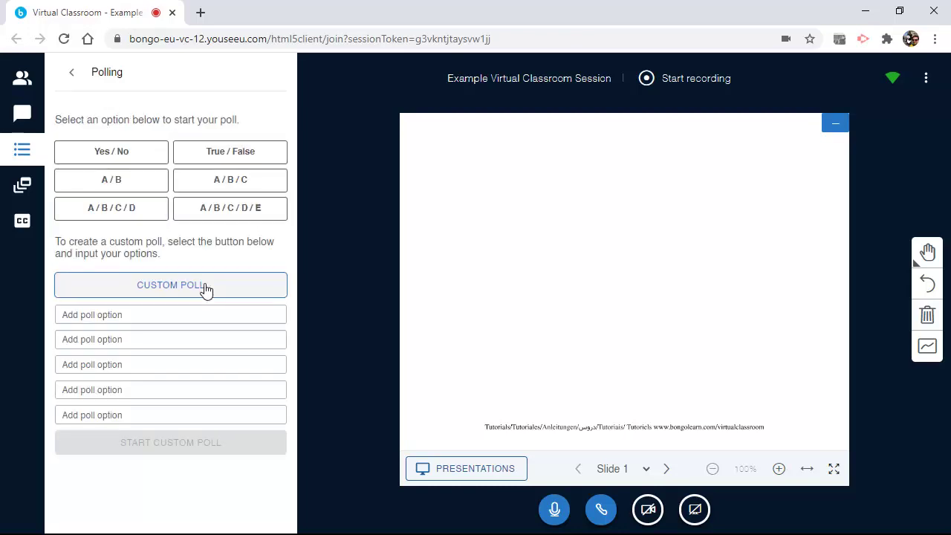
- Set up 2 breakout rooms with a duration of 10 minutes
left_click(20, 187)
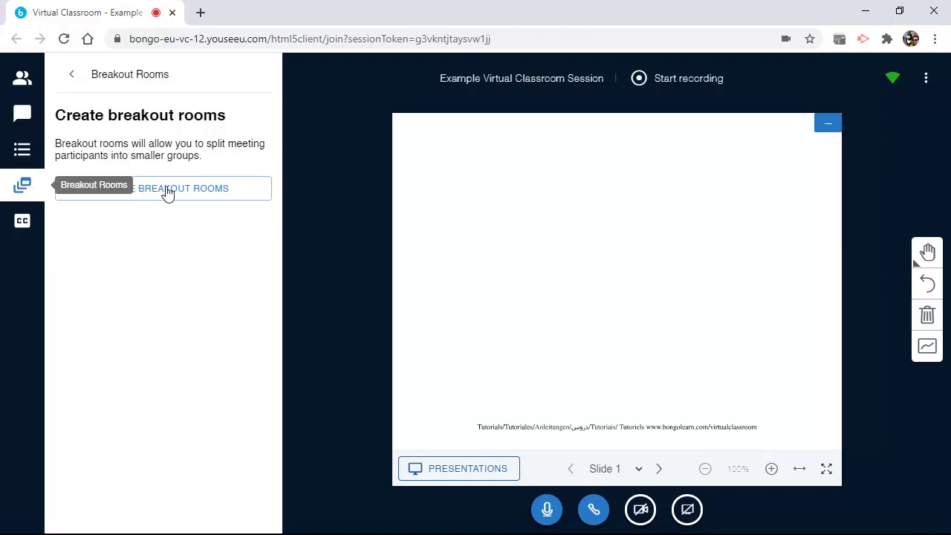
left_click(192, 197)
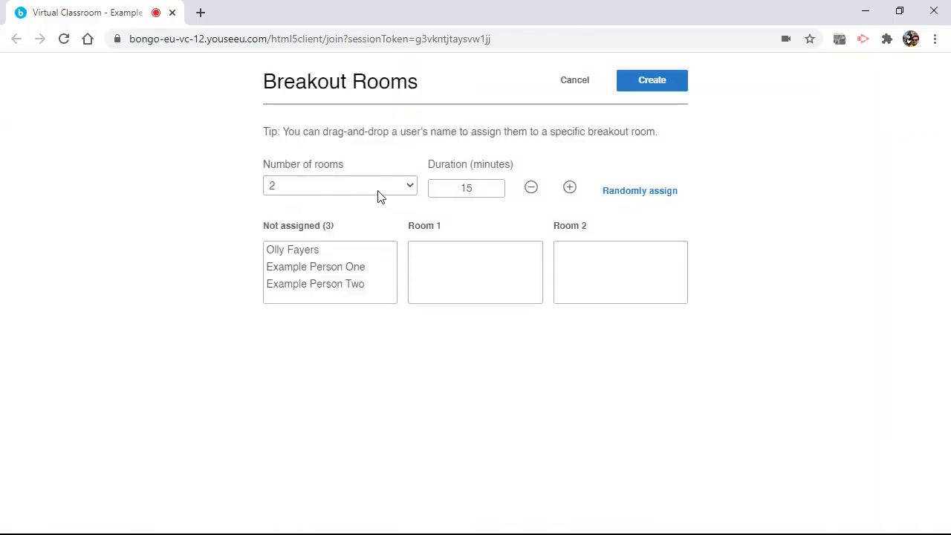
left_click(411, 186)
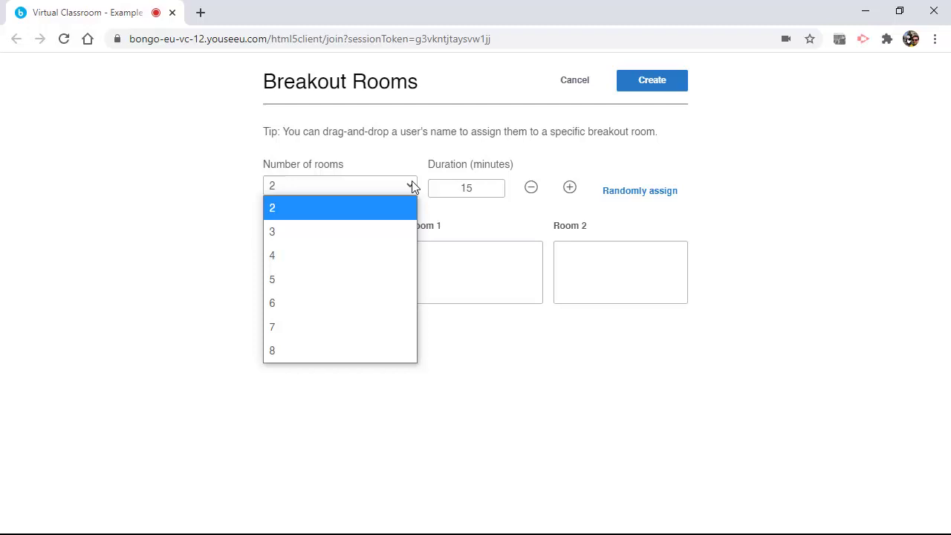
left_click(413, 181)
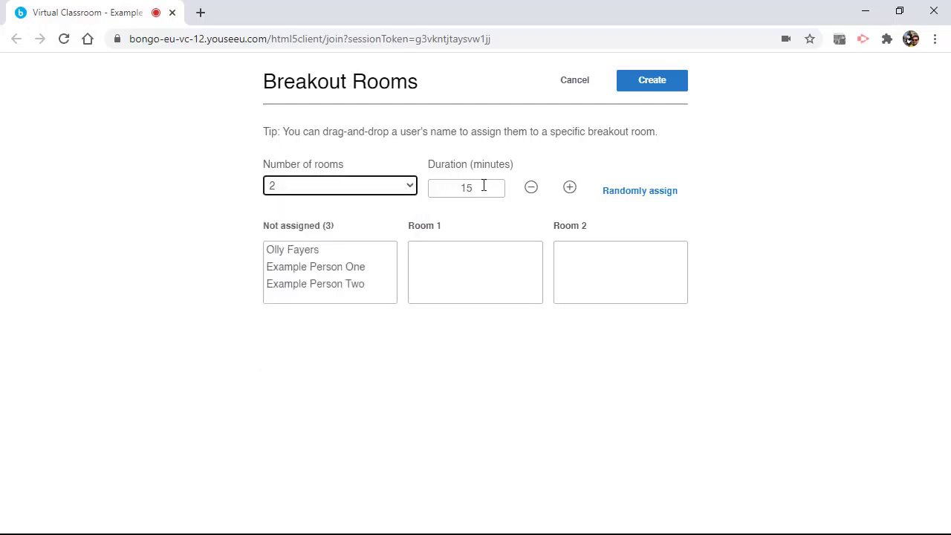
left_click(498, 192)
key("BackSpace")
type("0")
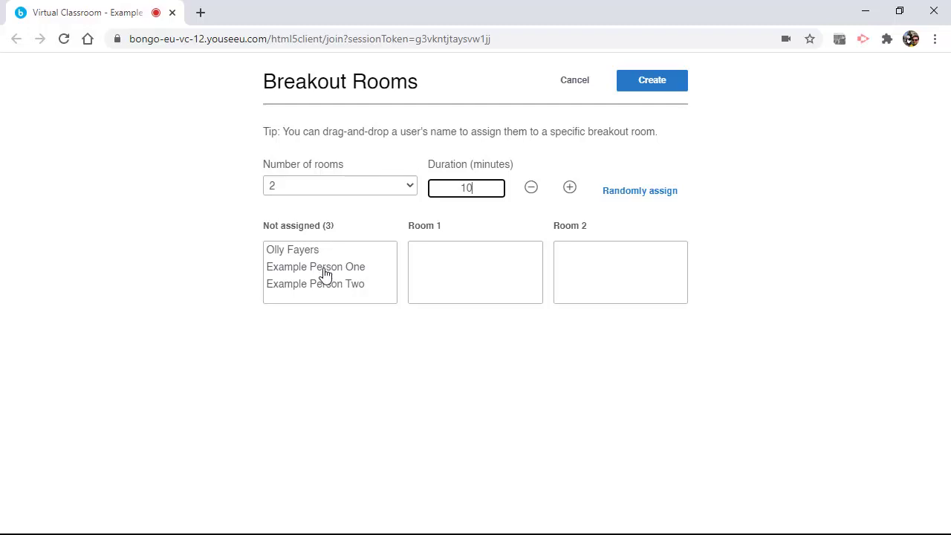
- Assign Example Person One to Room 1 and the remaining viewer randomly, and create the breakout rooms
left_click_drag(325, 274, 476, 259)
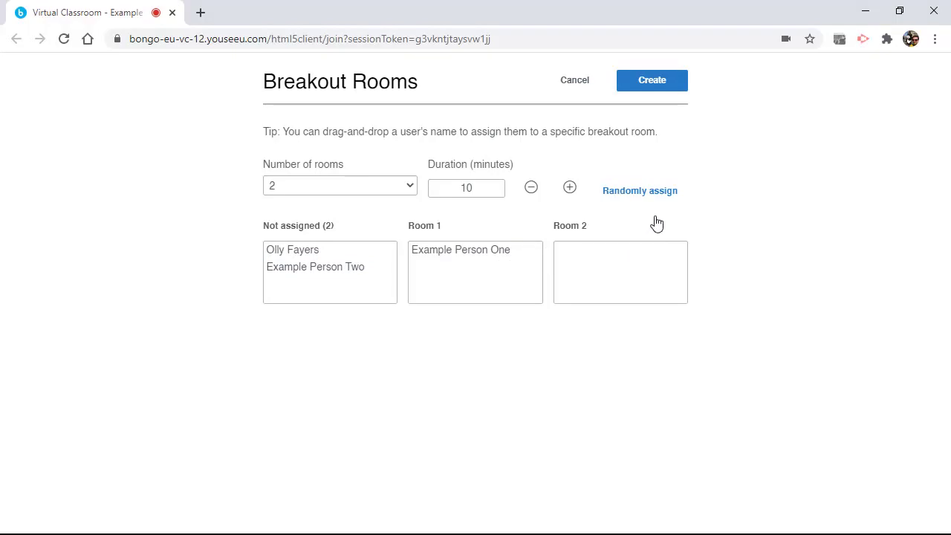
left_click(667, 195)
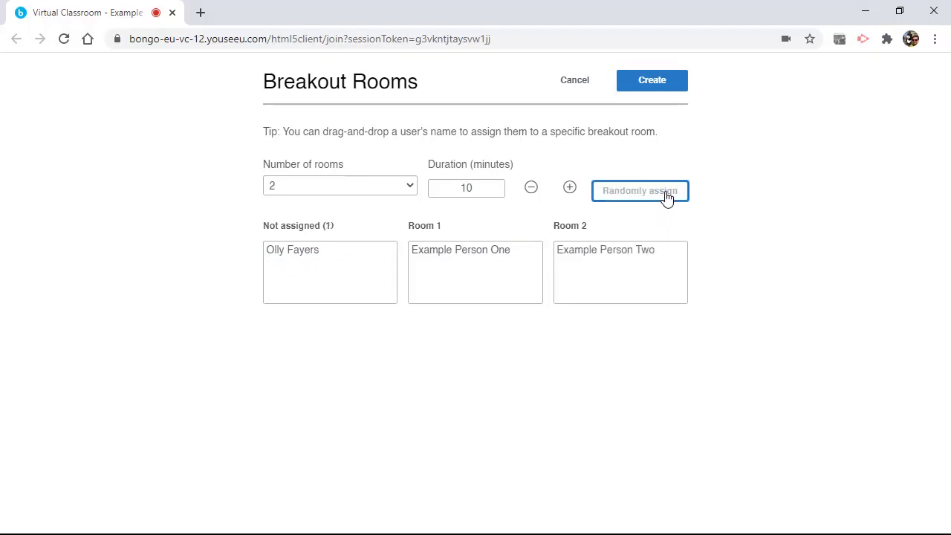
left_click(666, 82)
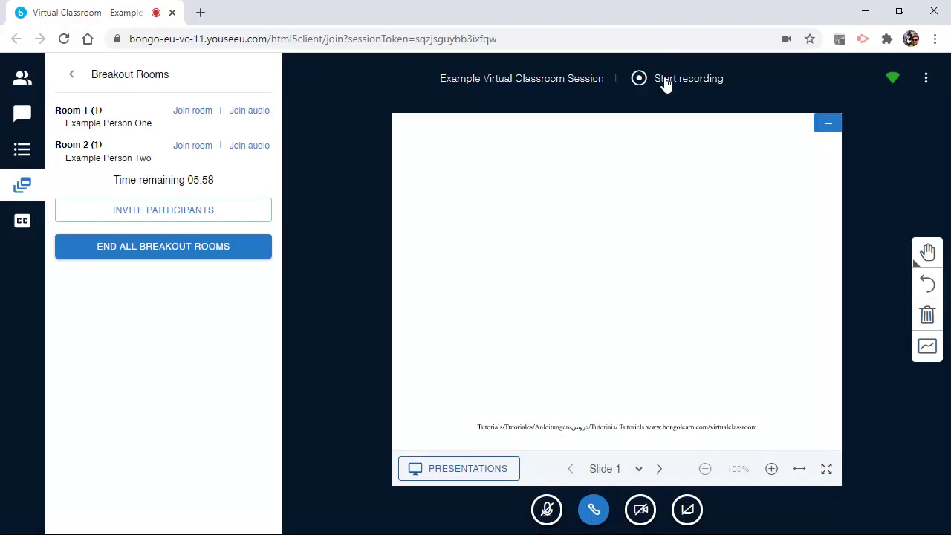
- Join Room 1's audio and return from it, and enter Room 1 itself with listen-only audio
left_click(251, 115)
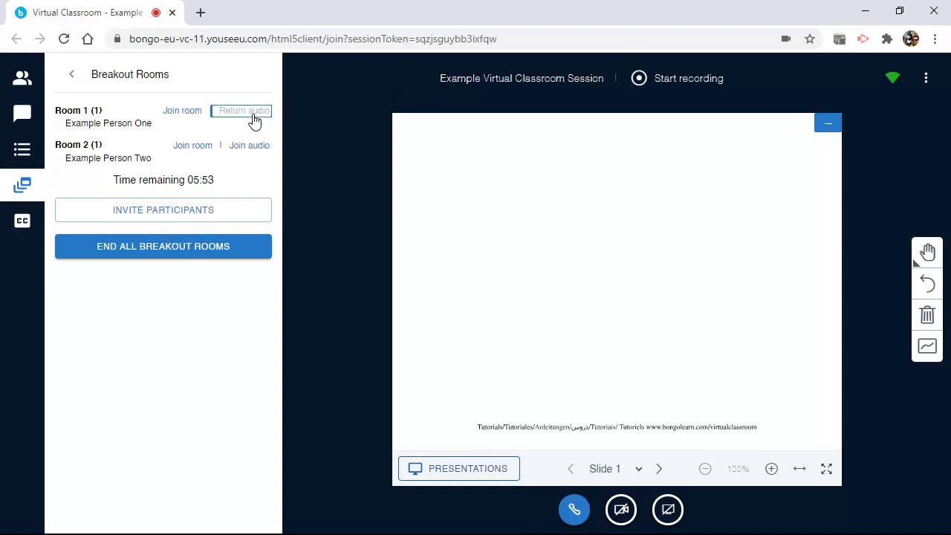
left_click(253, 116)
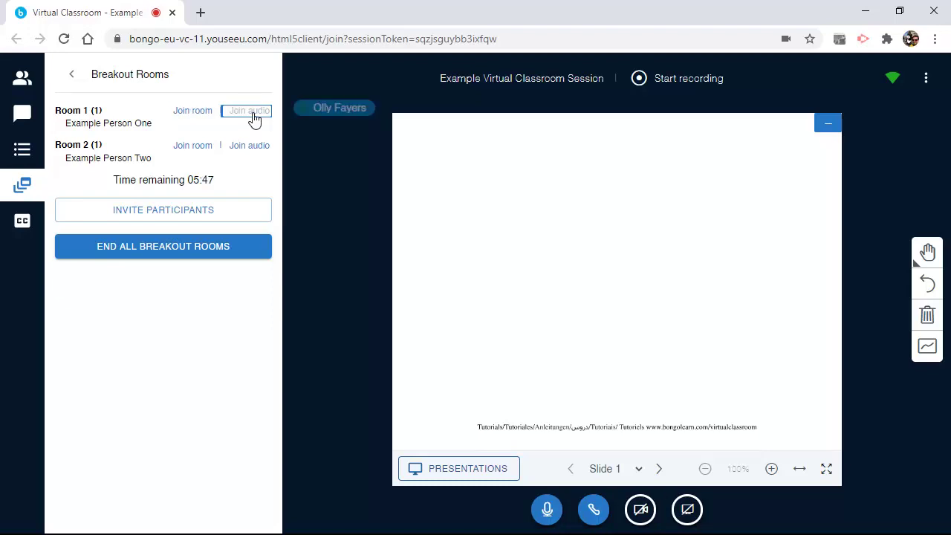
left_click(194, 113)
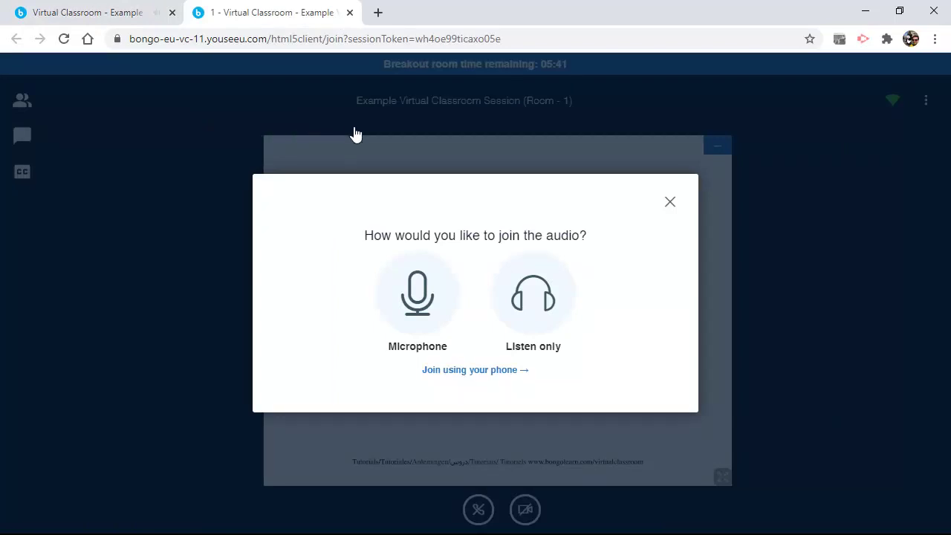
left_click(529, 291)
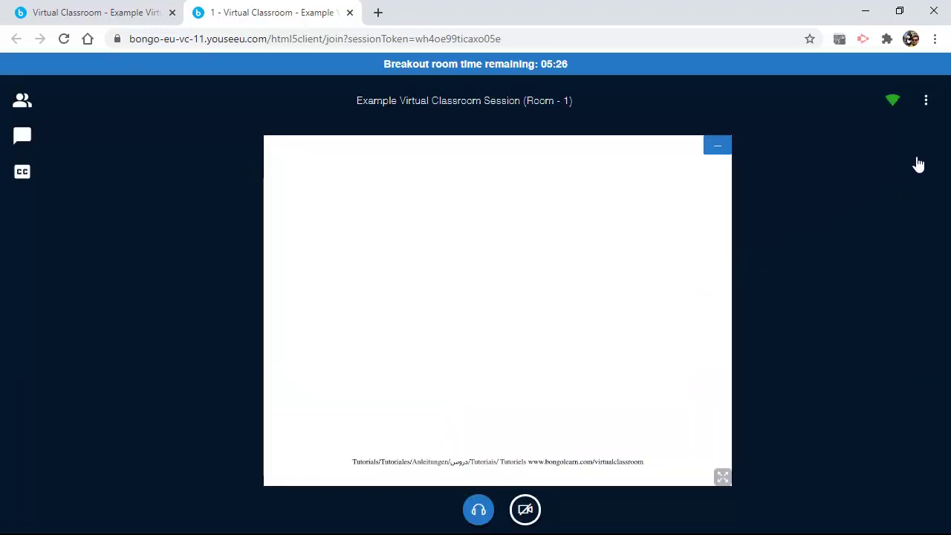
- Leave the Room 1 breakout session, closing its browser tab, and rejoin the main classroom's audio with the microphone
left_click(928, 103)
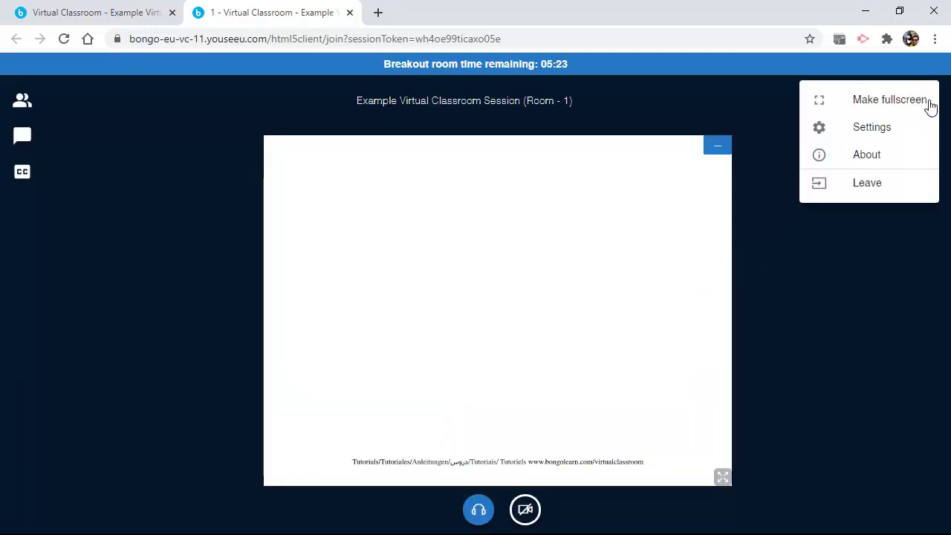
left_click(870, 186)
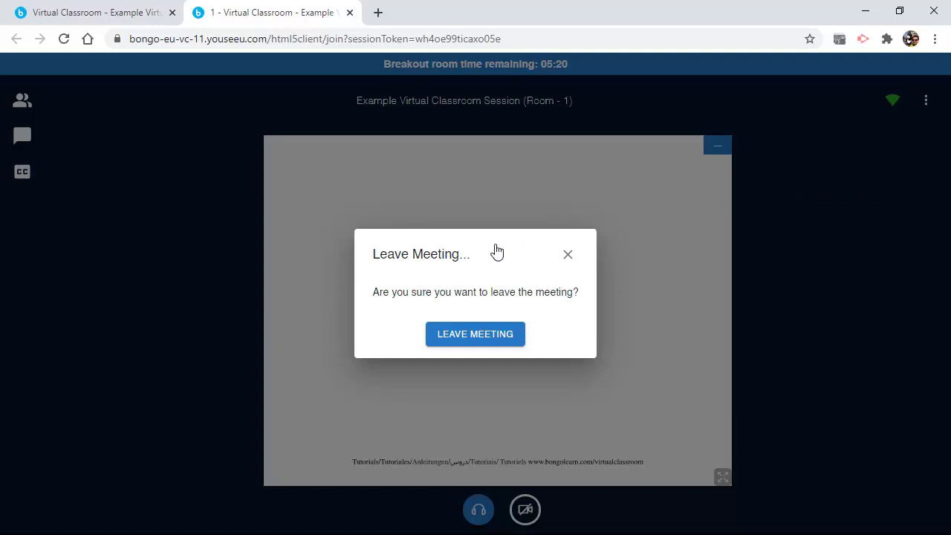
left_click(436, 340)
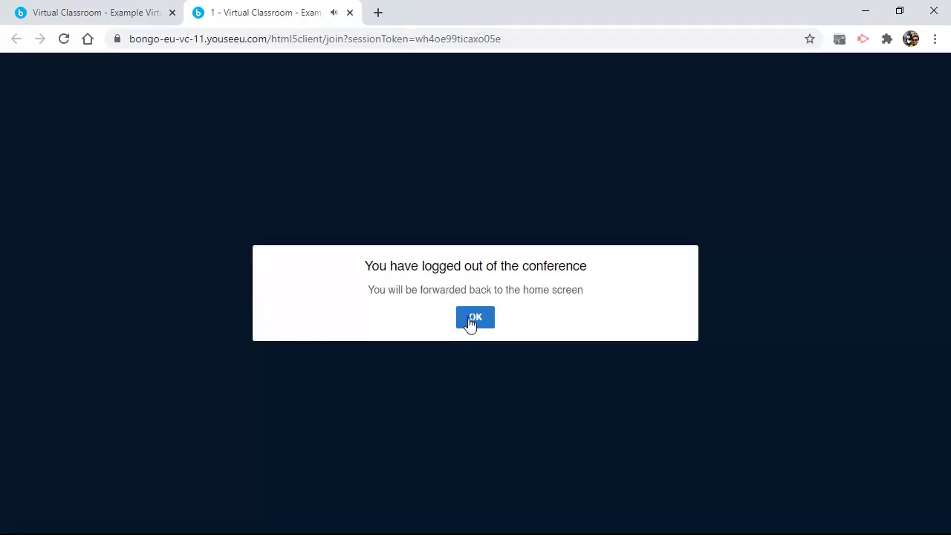
left_click(468, 324)
left_click(350, 14)
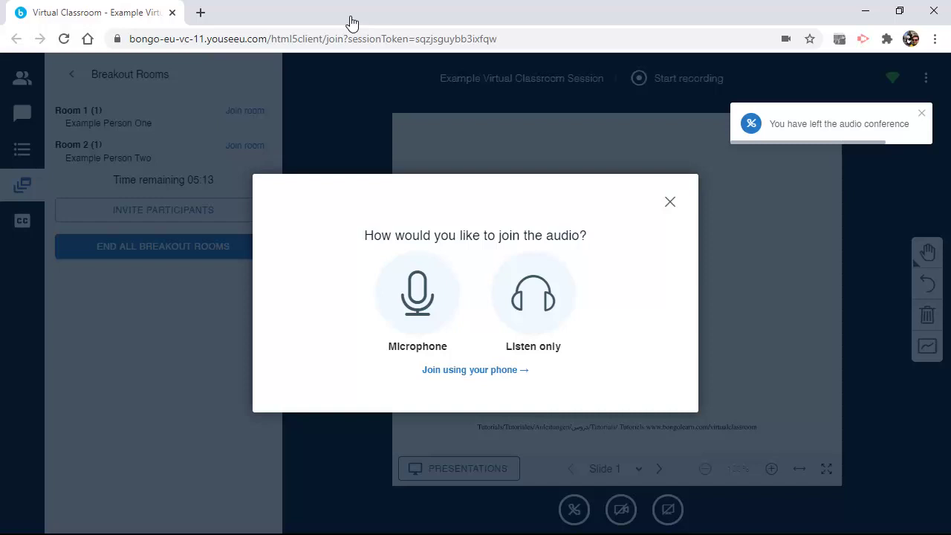
left_click(421, 296)
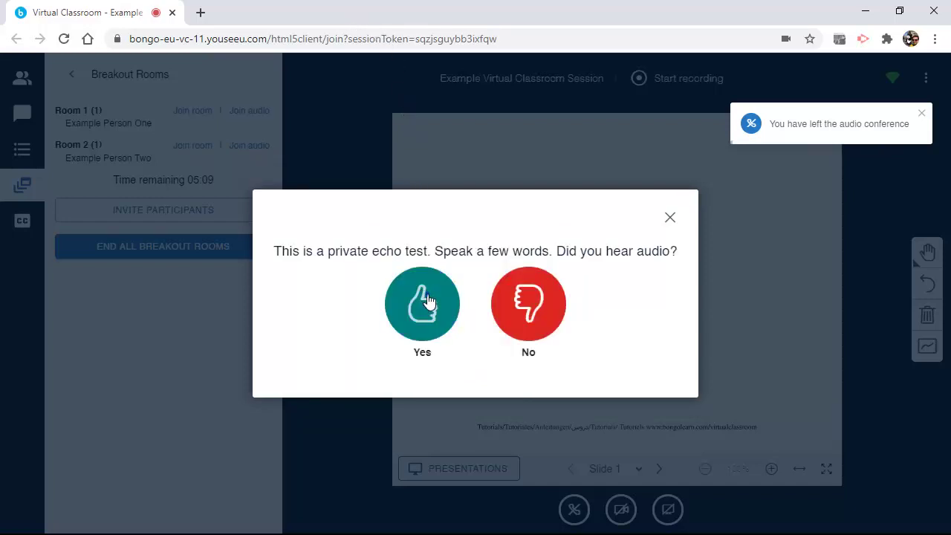
left_click(428, 299)
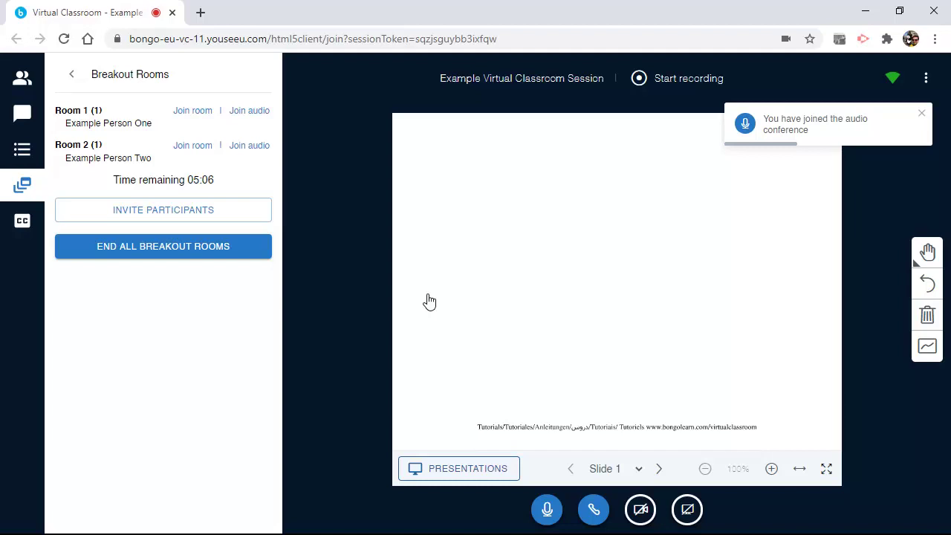
- Invite Example Person Three into breakout Room 1 and end all breakout rooms
left_click(235, 220)
left_click_drag(295, 178, 462, 166)
left_click(658, 87)
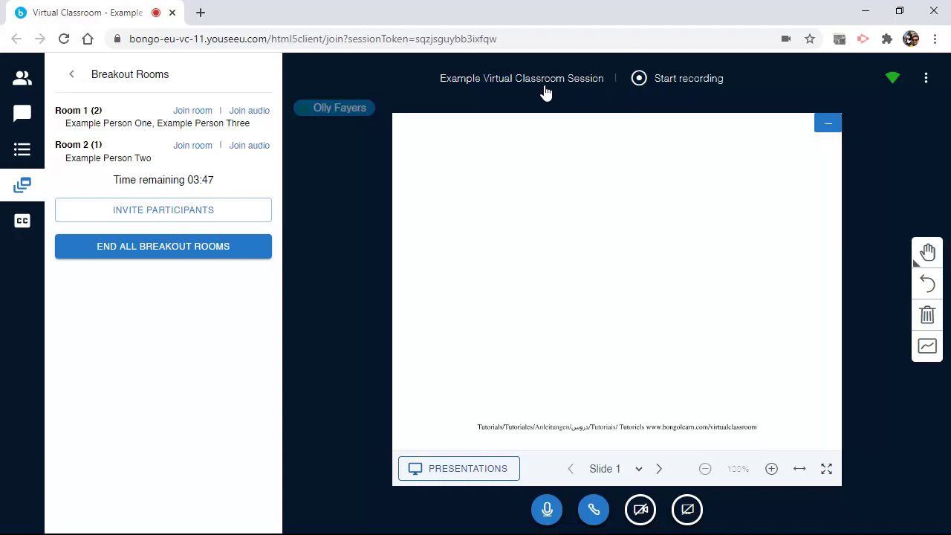
left_click(246, 254)
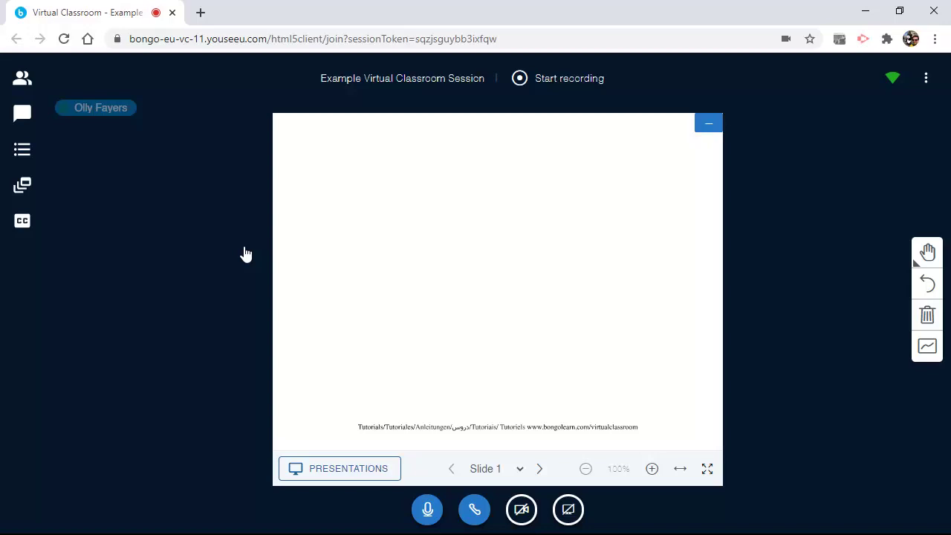
- Enable closed captioning for the session and close the Closed Captions panel
left_click(19, 225)
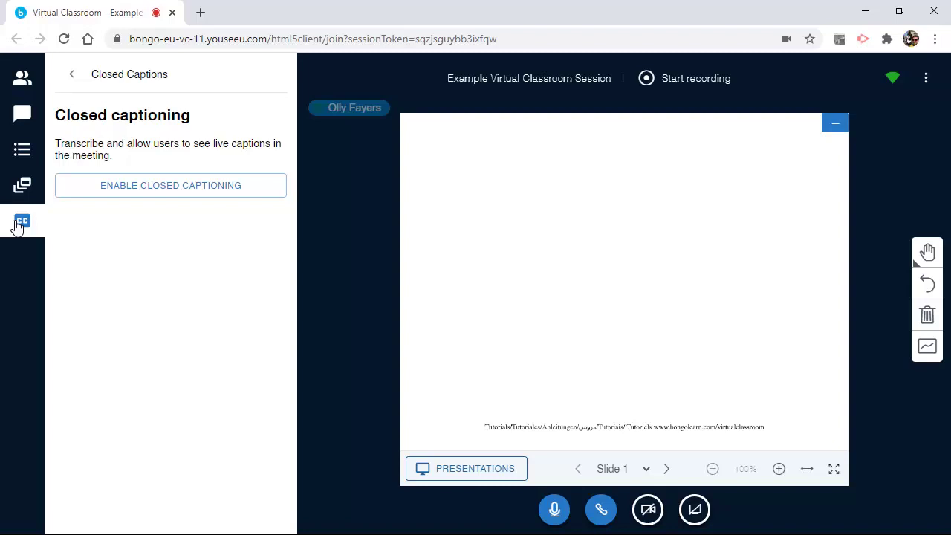
left_click(256, 193)
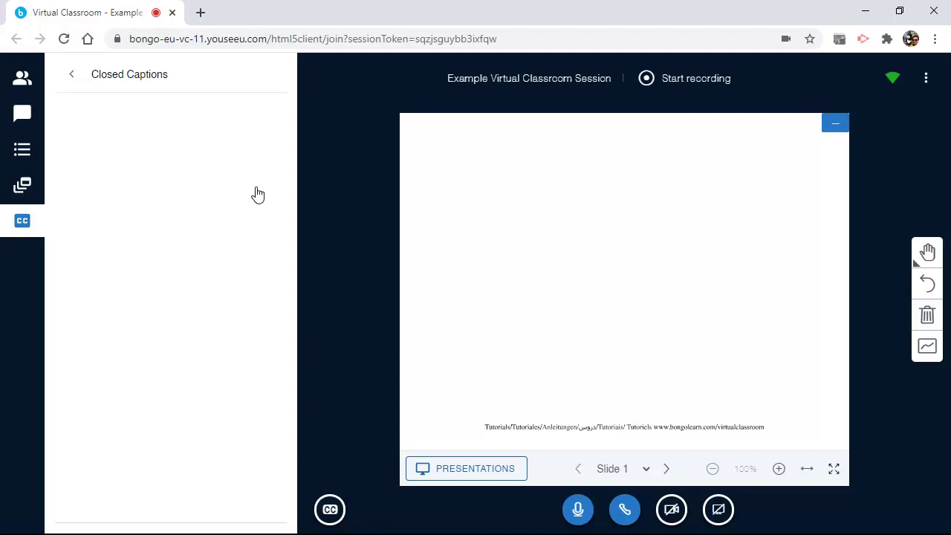
left_click(73, 75)
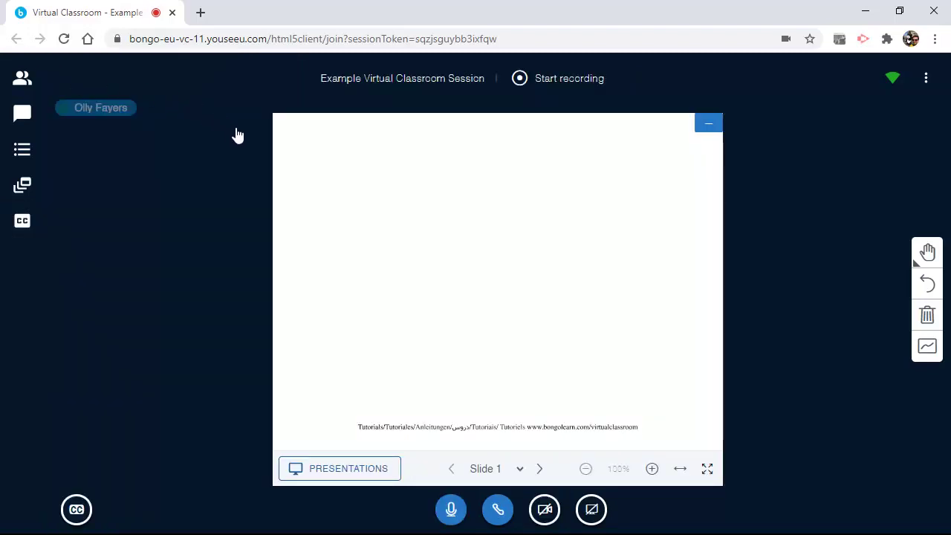
- Upload Virtual Classroom demo - brb.pdf and Virtual Classroom Demonstration.pdf, with Virtual Classroom Demonstration.pdf selected as the presentation to show
left_click(349, 469)
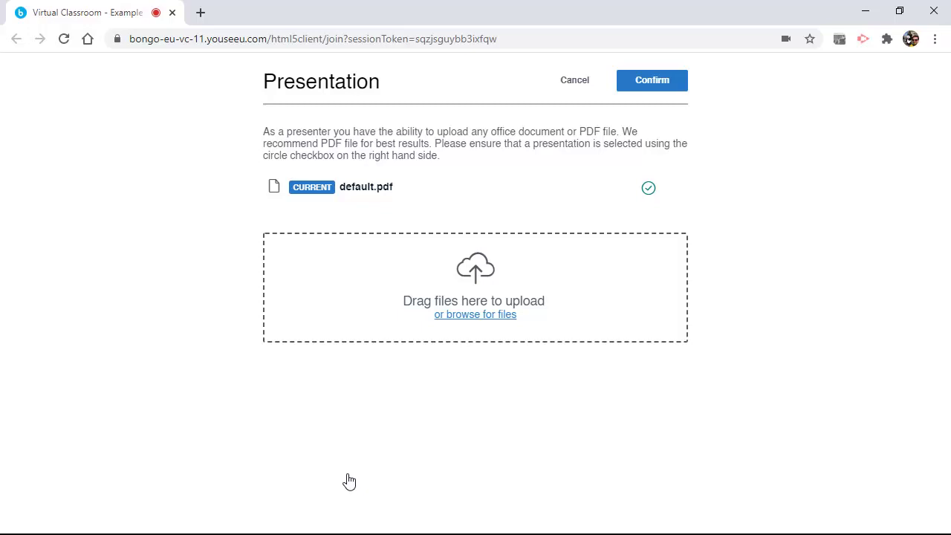
left_click(463, 317)
left_click_drag(176, 130, 105, 128)
left_click(815, 510)
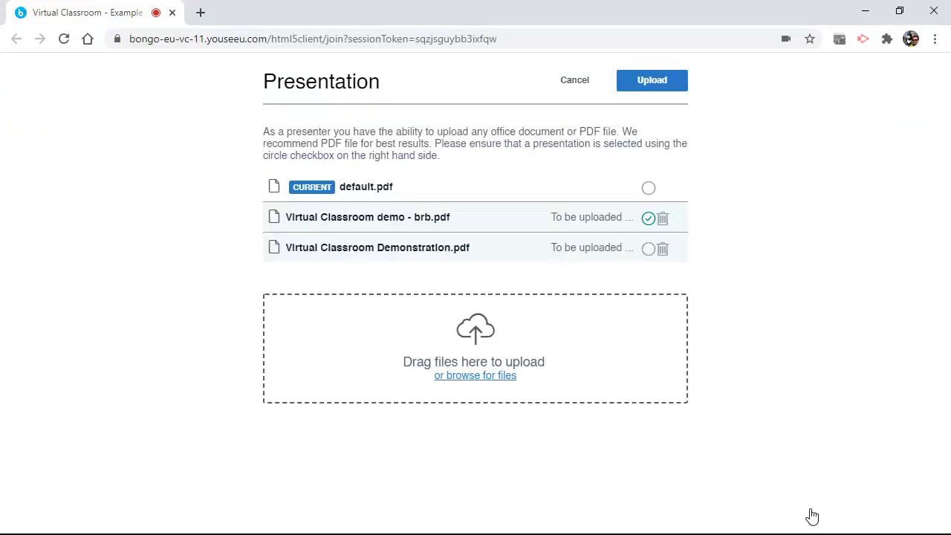
left_click(648, 250)
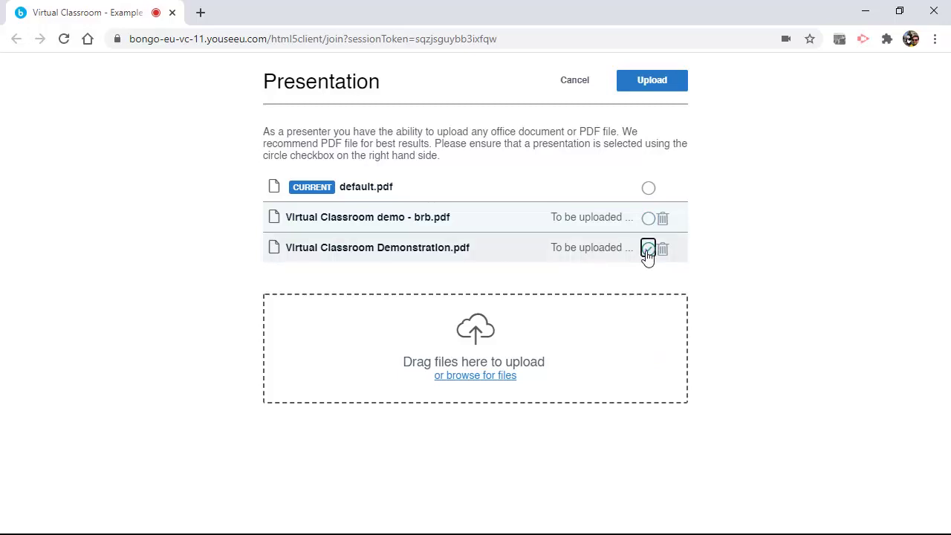
left_click(650, 83)
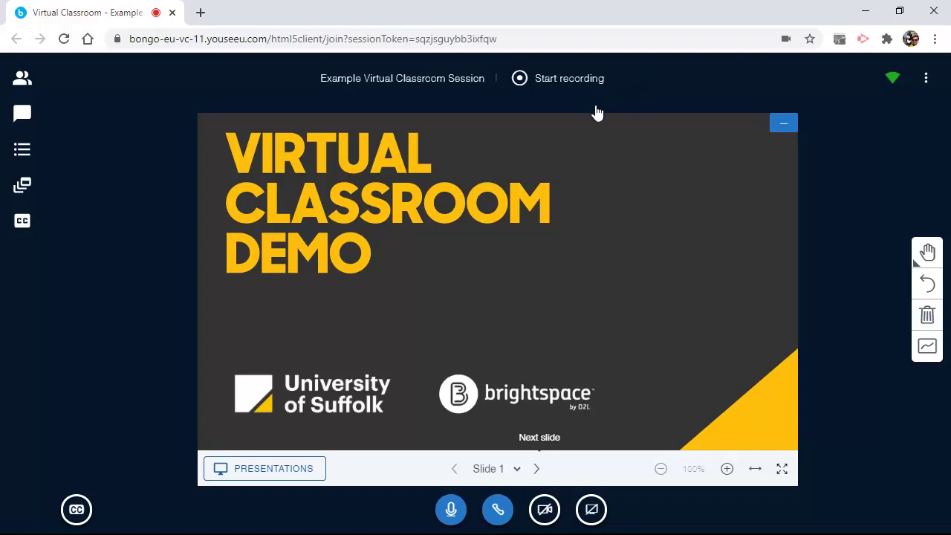
- Advance the presentation to slide 2 and switch the displayed file to Virtual Classroom demo - brb.pdf
left_click(537, 470)
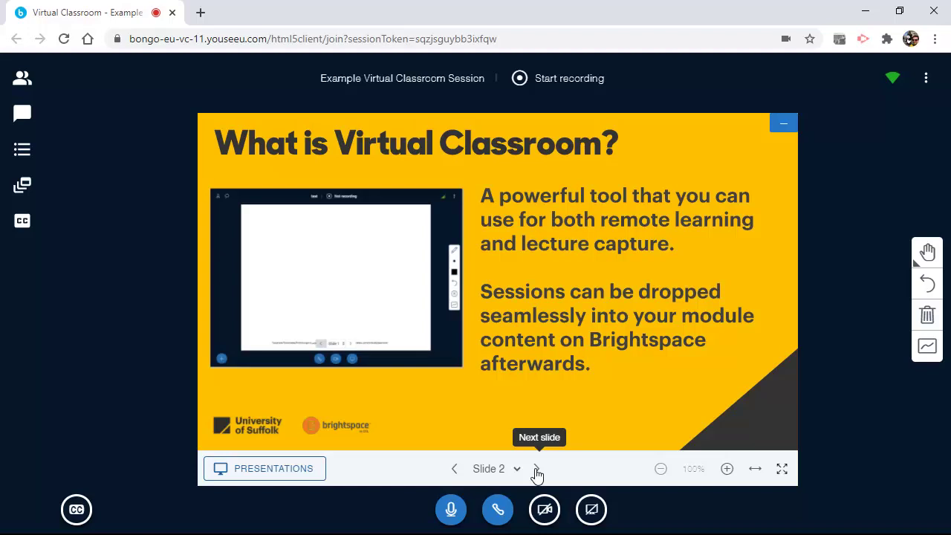
left_click(296, 476)
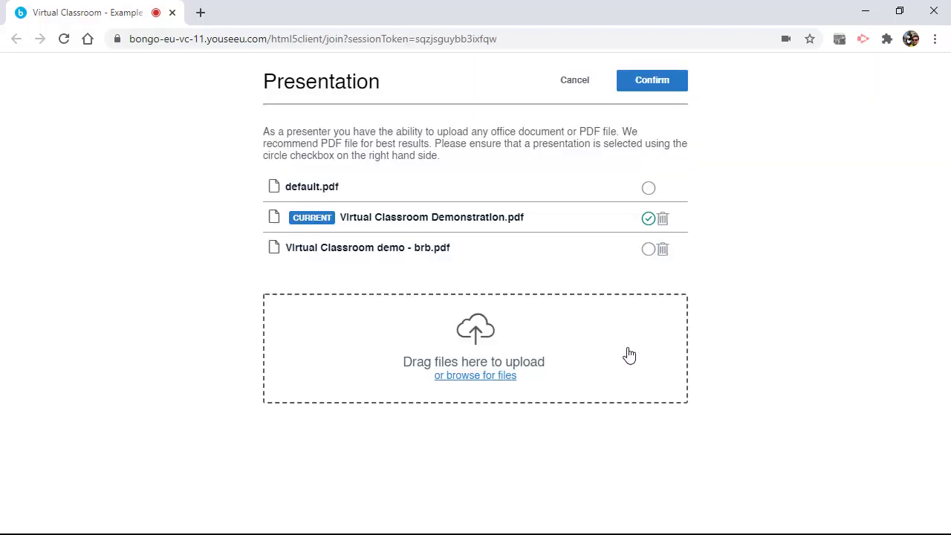
left_click(650, 251)
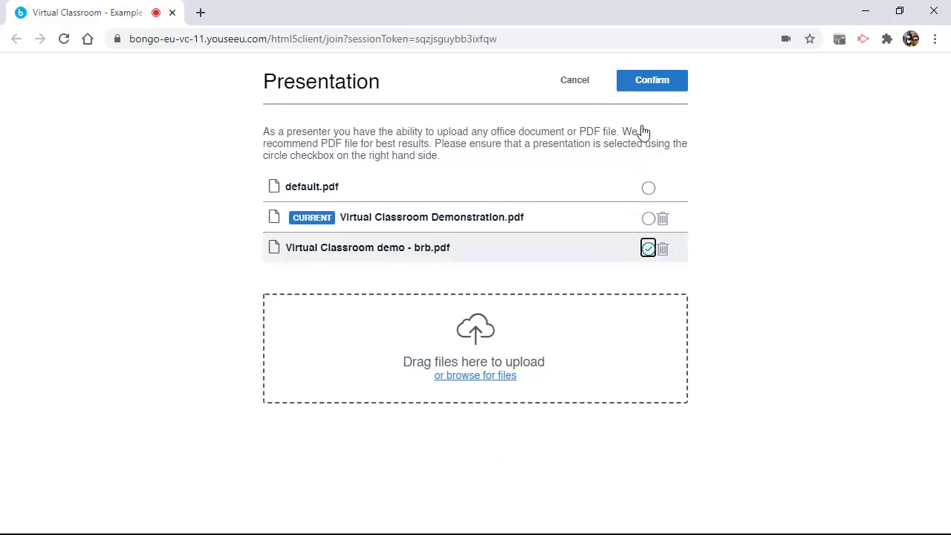
left_click(642, 83)
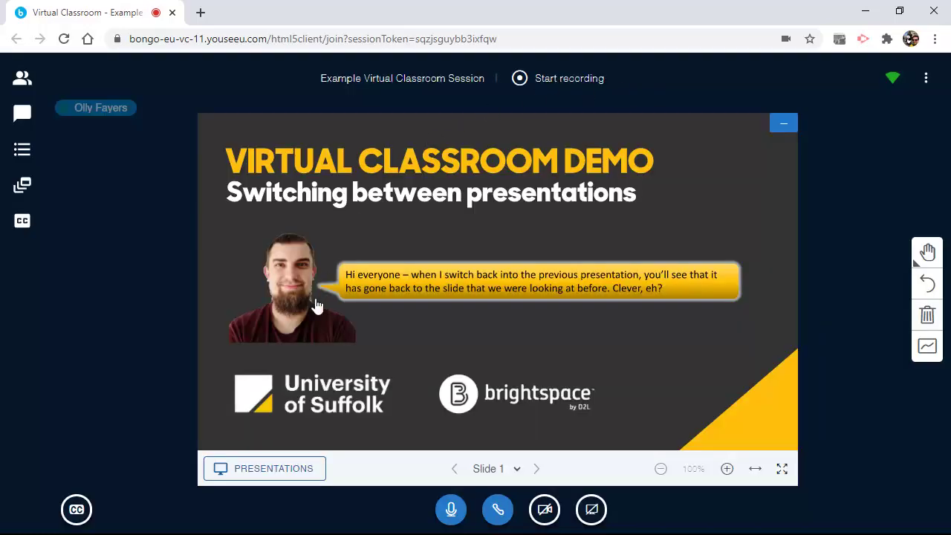
- Switch back to Virtual Classroom Demonstration.pdf and return to slide 1
left_click(295, 474)
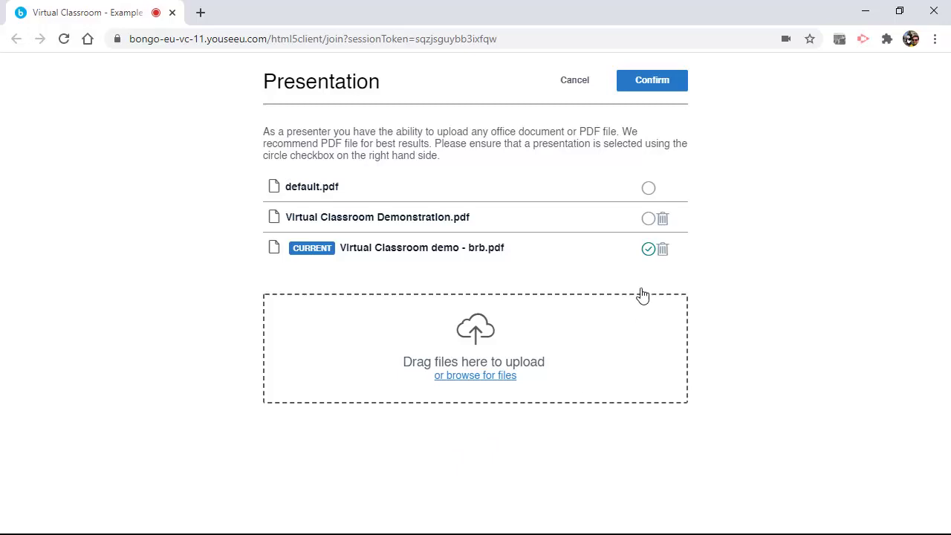
left_click(649, 220)
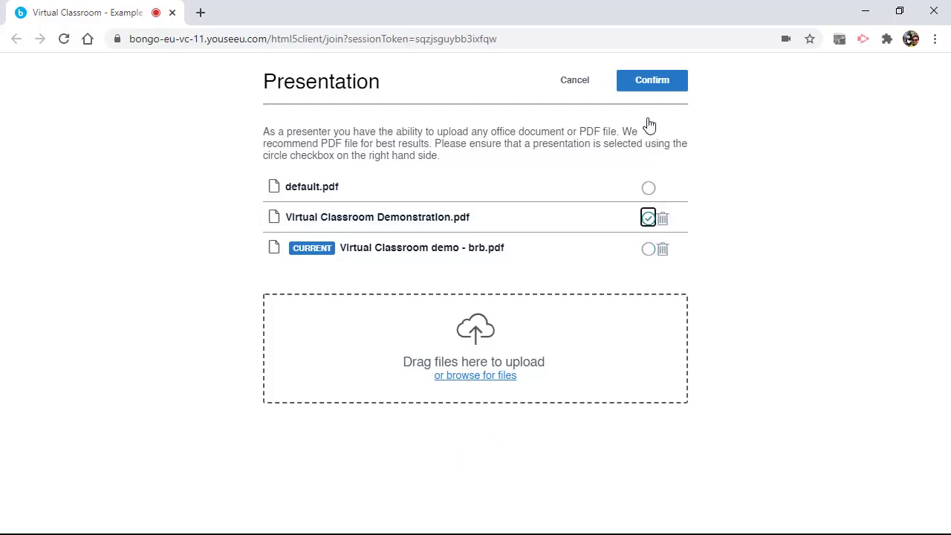
left_click(650, 88)
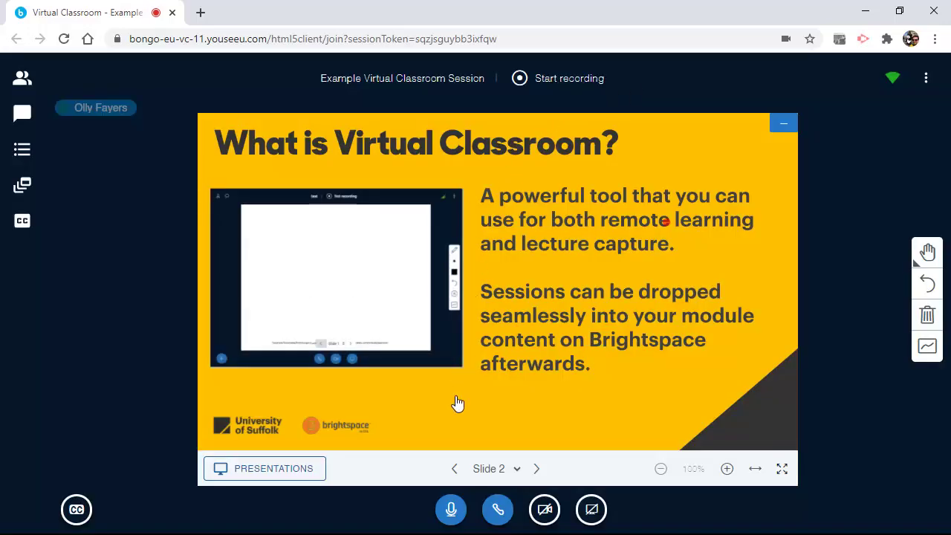
left_click(454, 469)
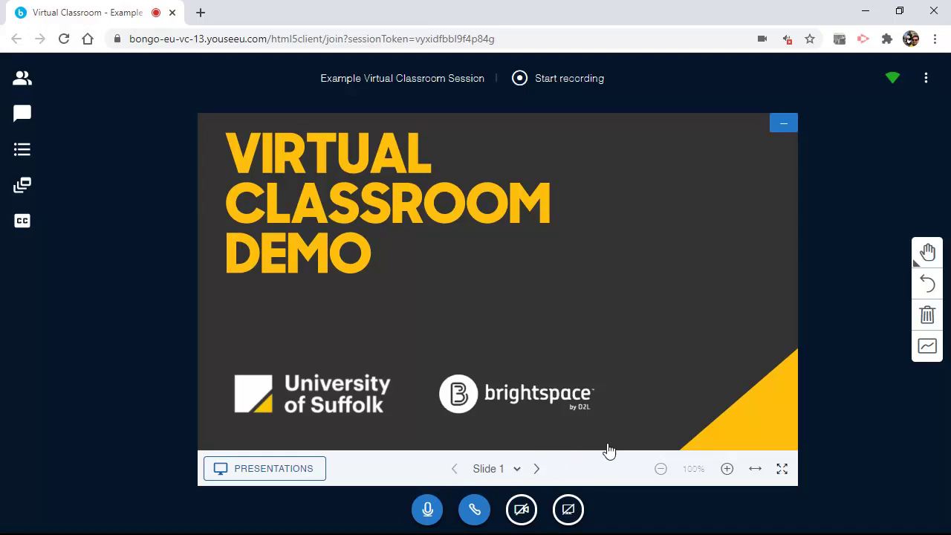
- Hide and restore the presentation, and zoom in on slide 1 beyond 125% to pan around it
left_click(786, 124)
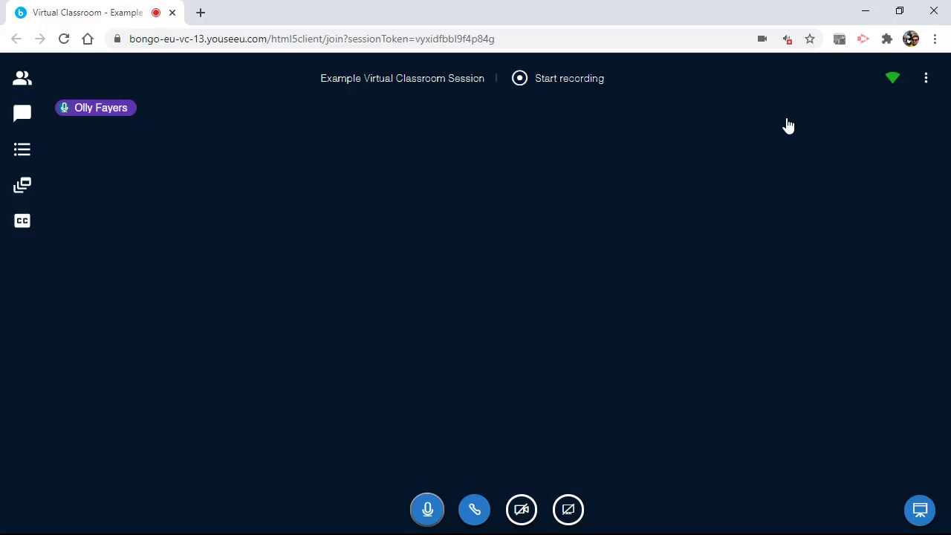
left_click(919, 511)
left_click(727, 469)
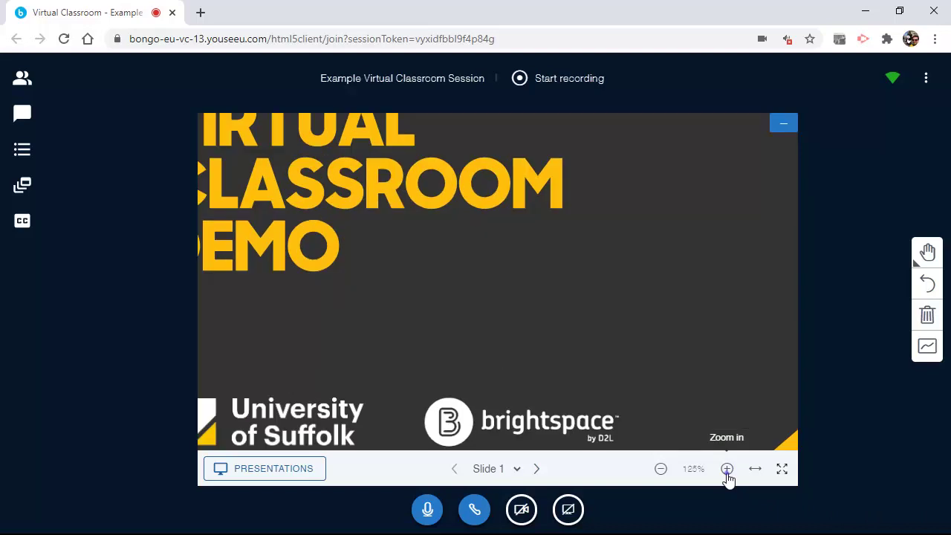
left_click(728, 469)
left_click_drag(361, 251, 562, 406)
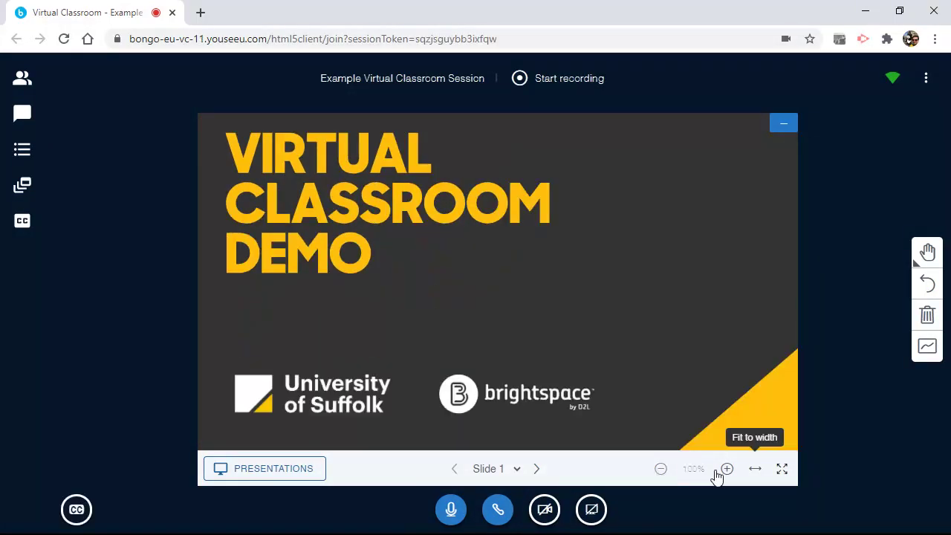
- Fit the presentation to width and revert it, and view it in full screen before returning to the normal layout
left_click(755, 469)
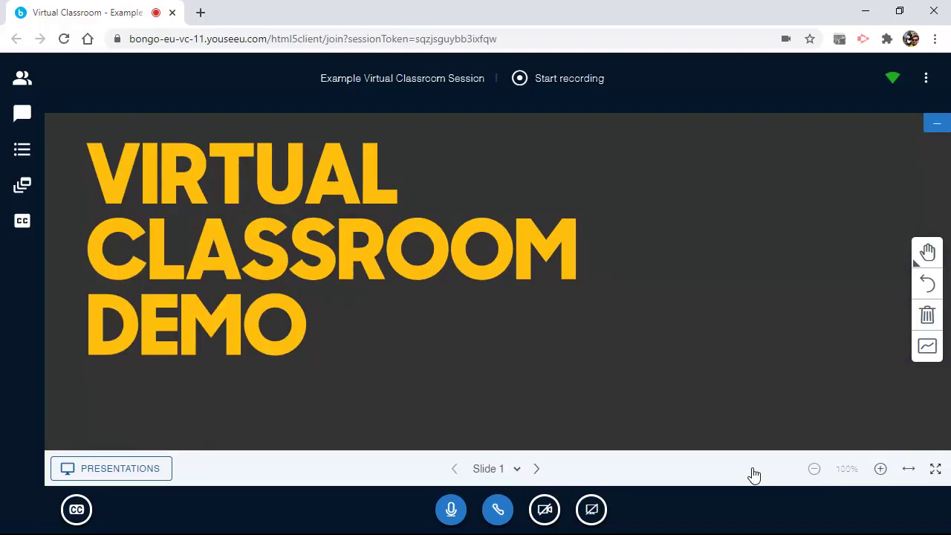
left_click(909, 473)
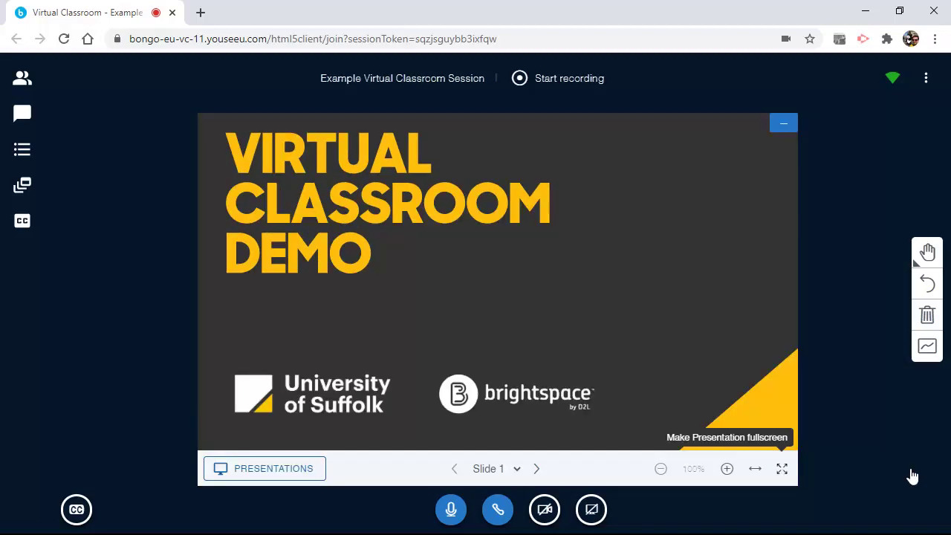
left_click(782, 469)
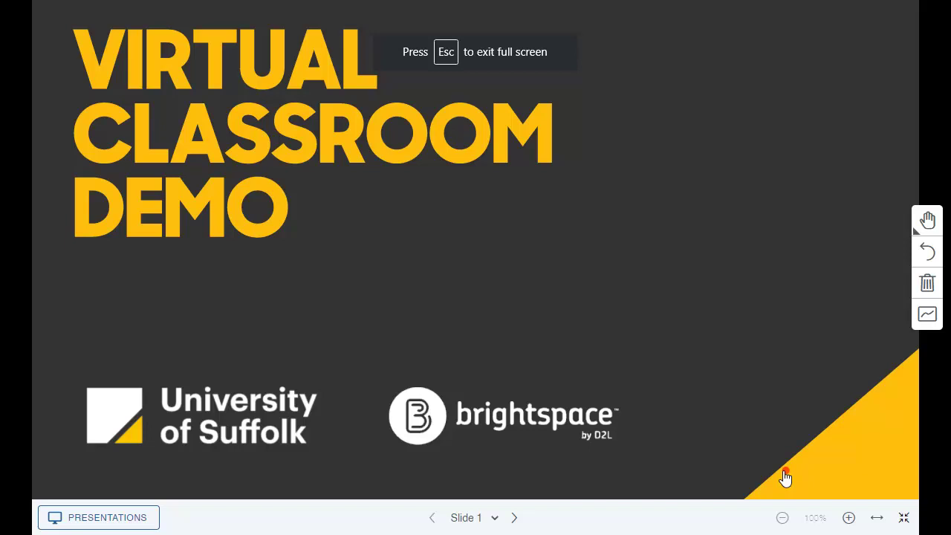
left_click(903, 519)
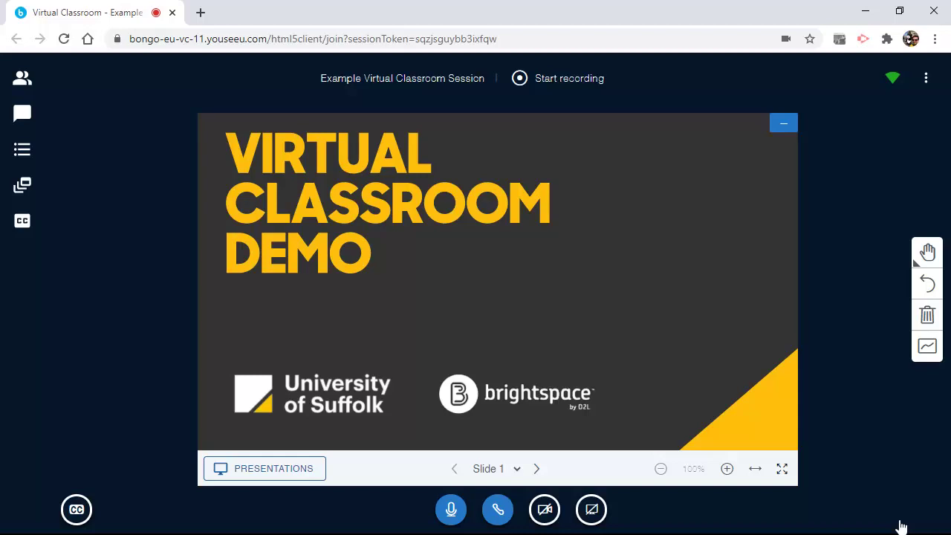
- Mute and unmute the microphone, and start and stop sharing the webcam at medium quality
left_click(454, 518)
left_click(455, 520)
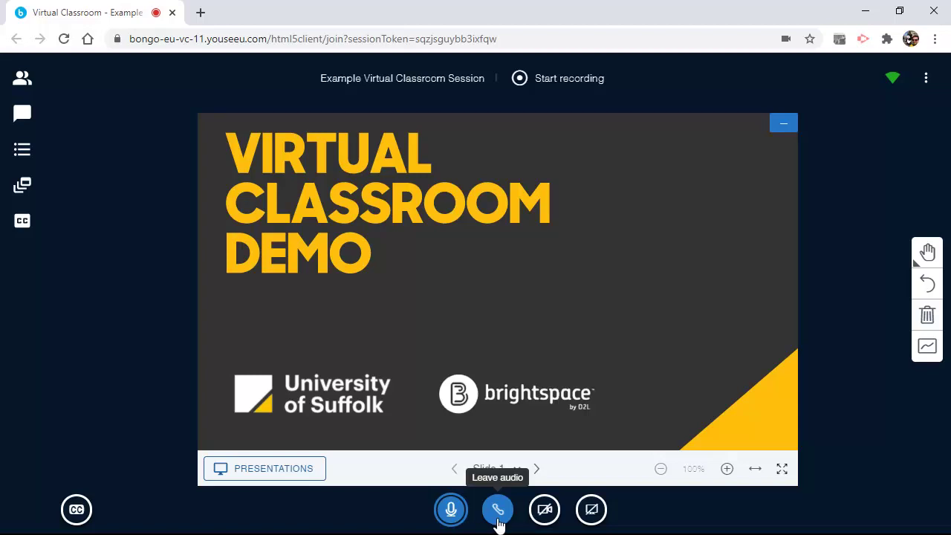
left_click(540, 512)
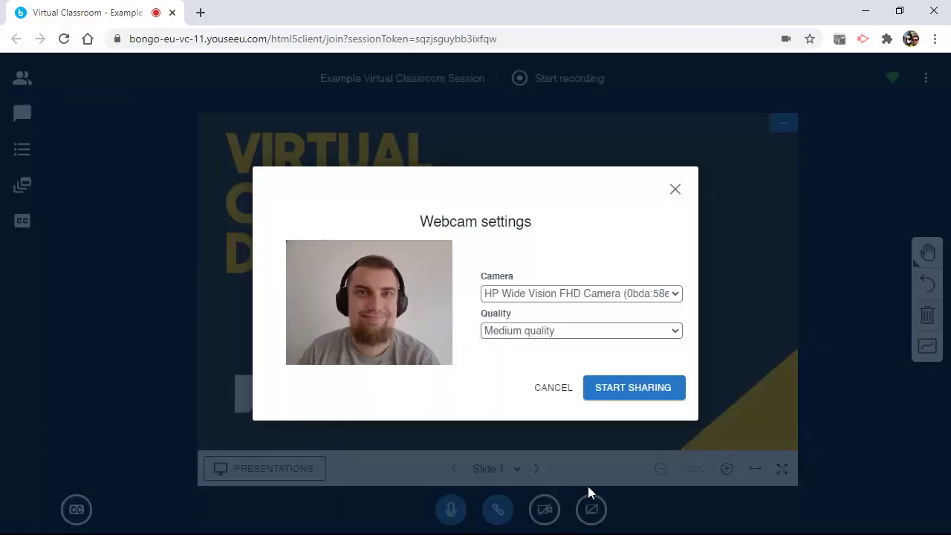
left_click(622, 386)
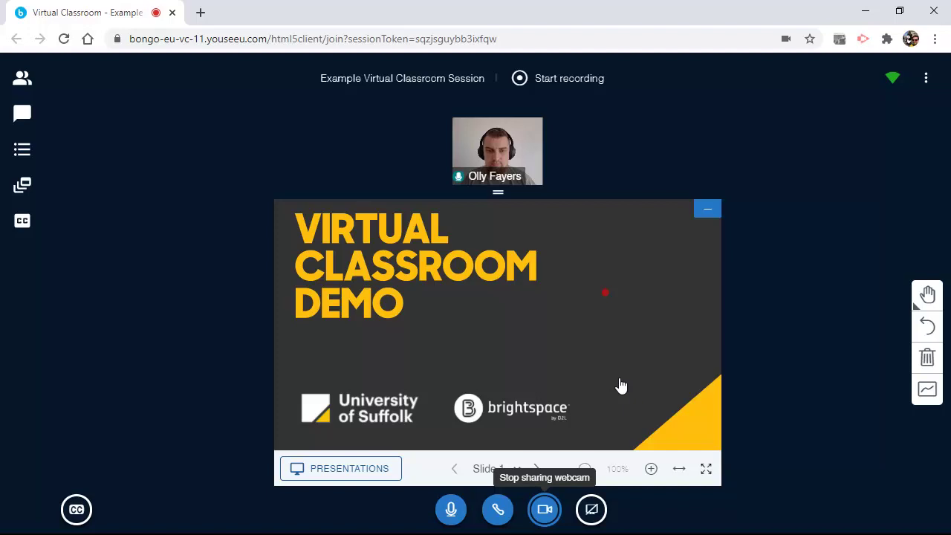
left_click(543, 511)
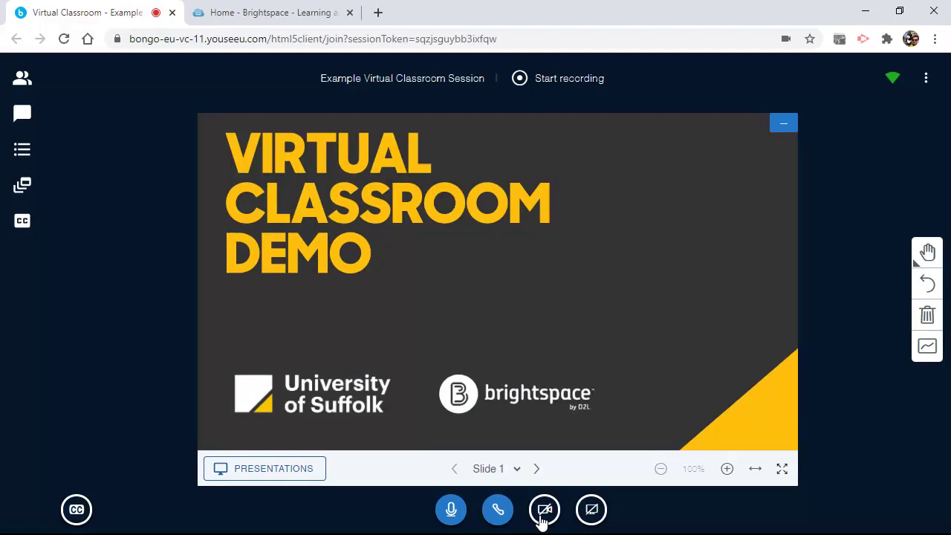
- Share the Book1 - Excel application window with the session and stop sharing it
left_click(595, 510)
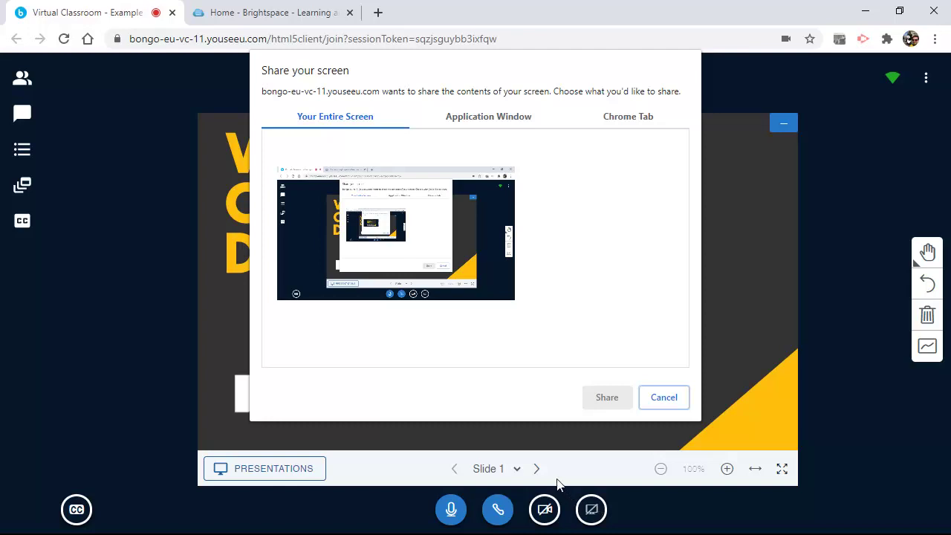
left_click(503, 118)
left_click(484, 168)
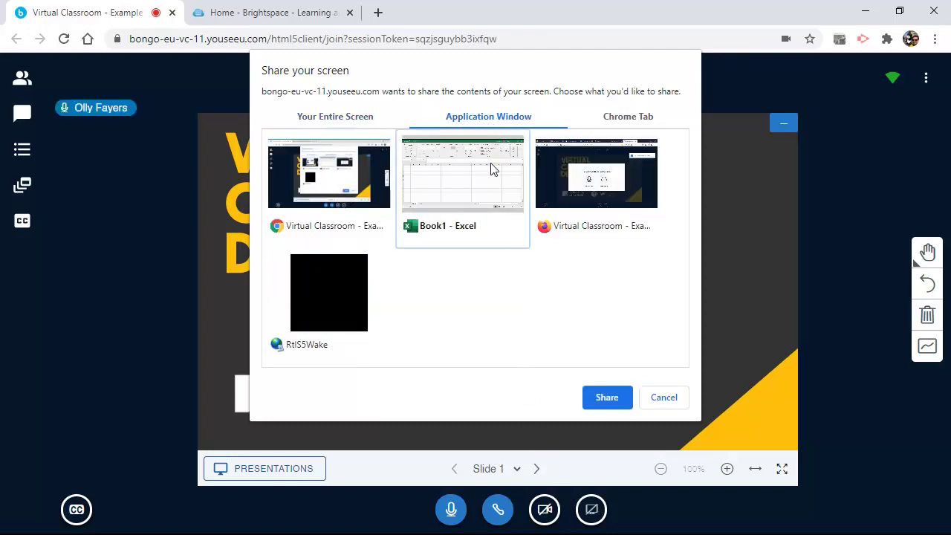
left_click(606, 398)
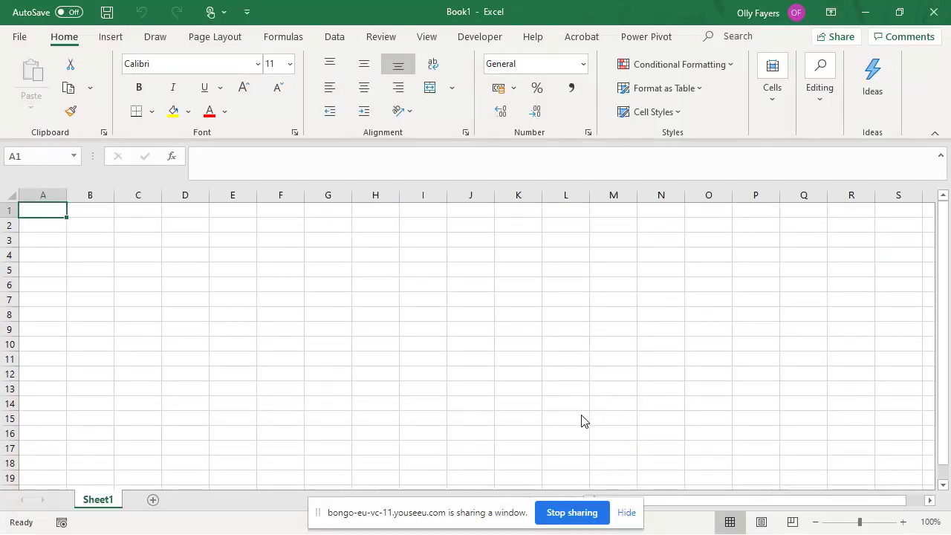
left_click(572, 512)
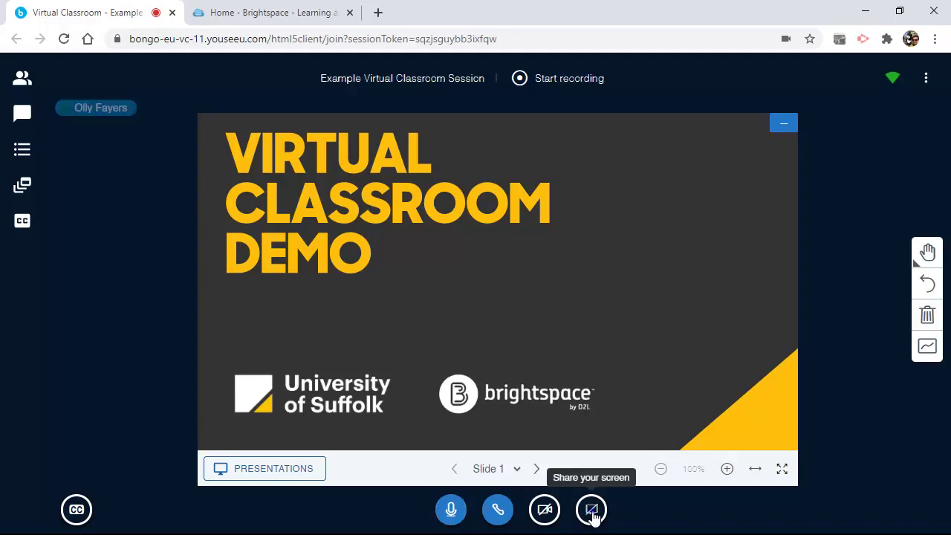
- Share the Brightspace - Learning and Teaching at University of Suffolk browser tab and browse down and back up its page
left_click(593, 513)
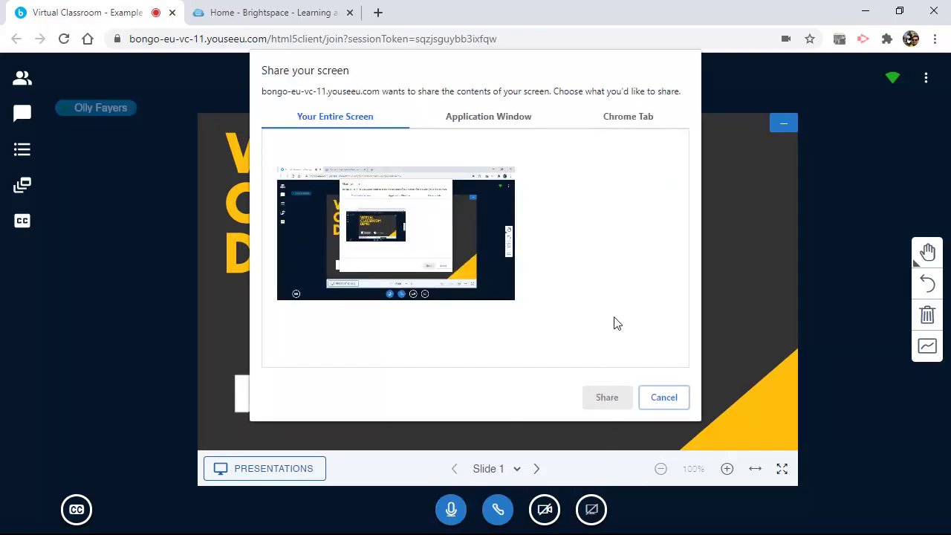
left_click(620, 118)
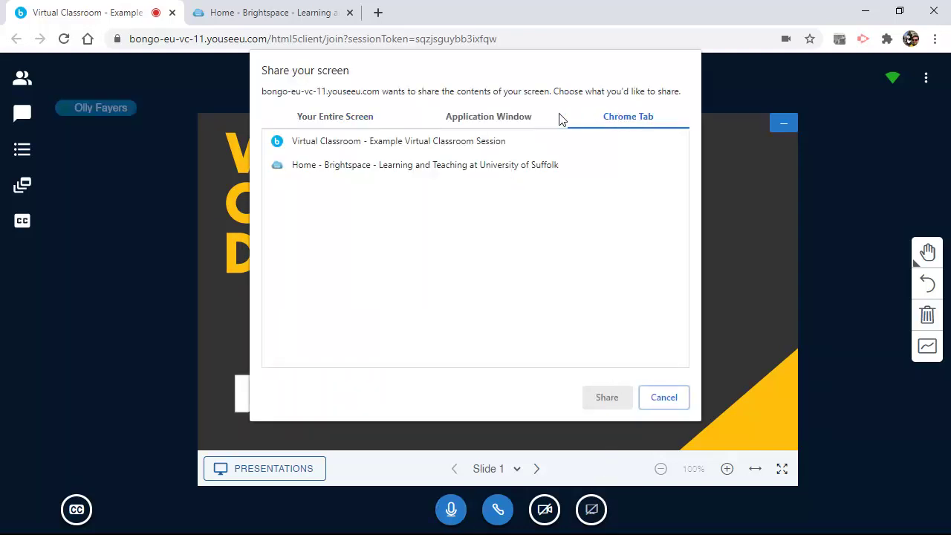
left_click(431, 167)
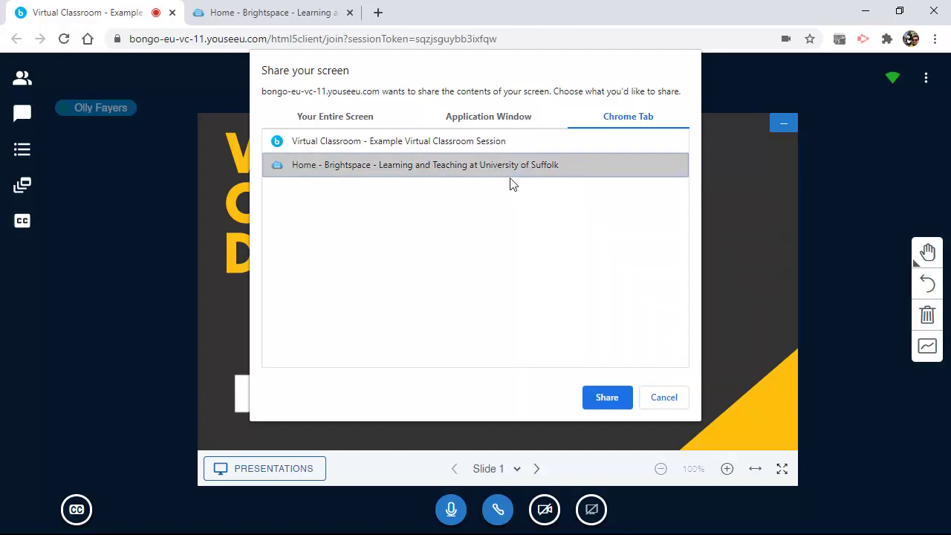
left_click(608, 397)
scroll(601, 382, "down", 5)
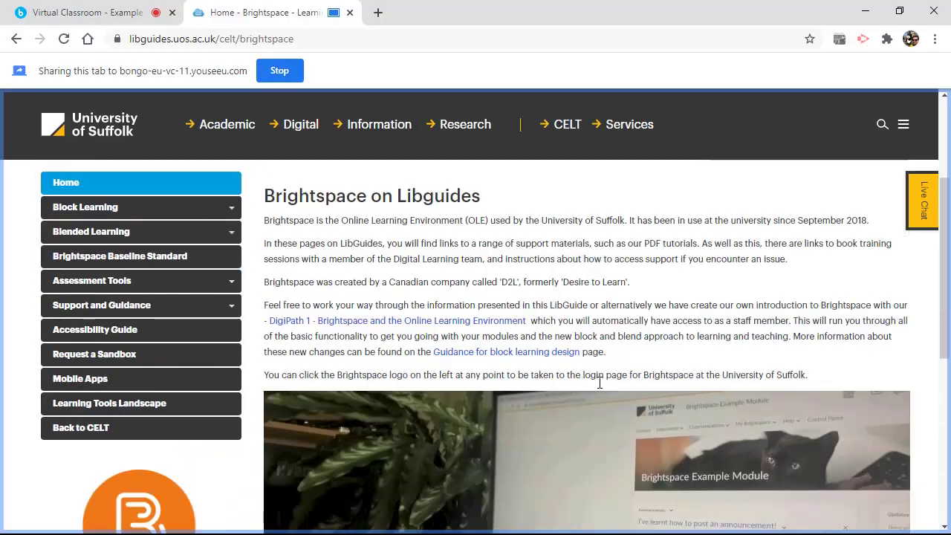
scroll(599, 382, "up", 10)
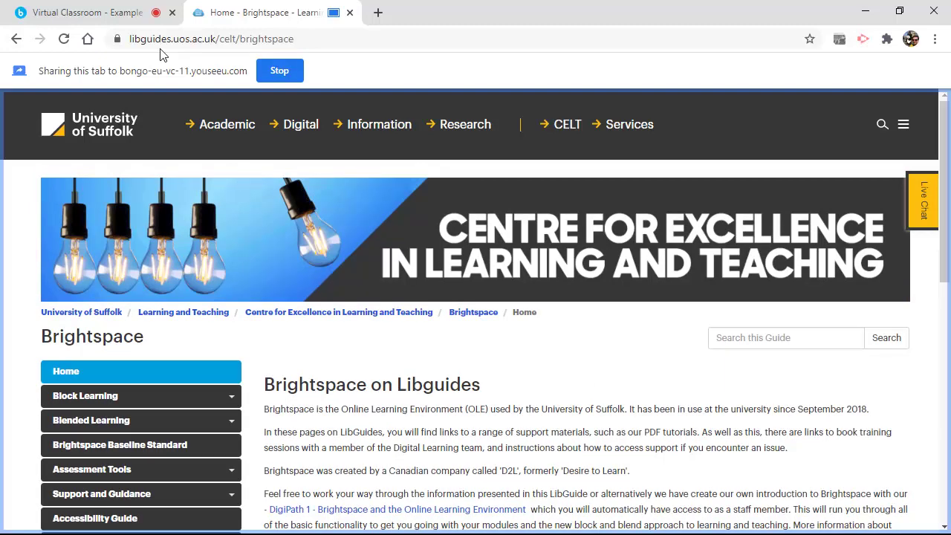
- Return to the virtual classroom and pause and resume the screenshare
left_click(81, 13)
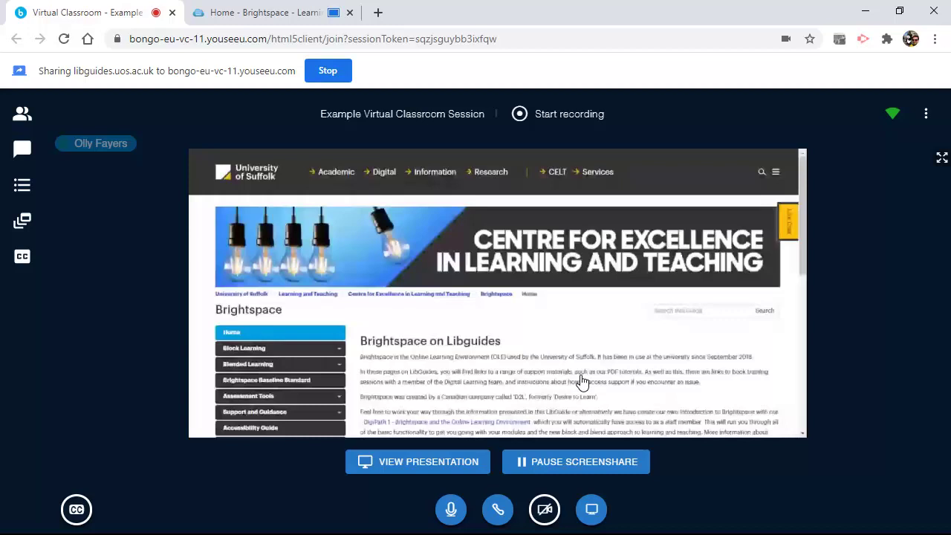
left_click(602, 462)
left_click(613, 462)
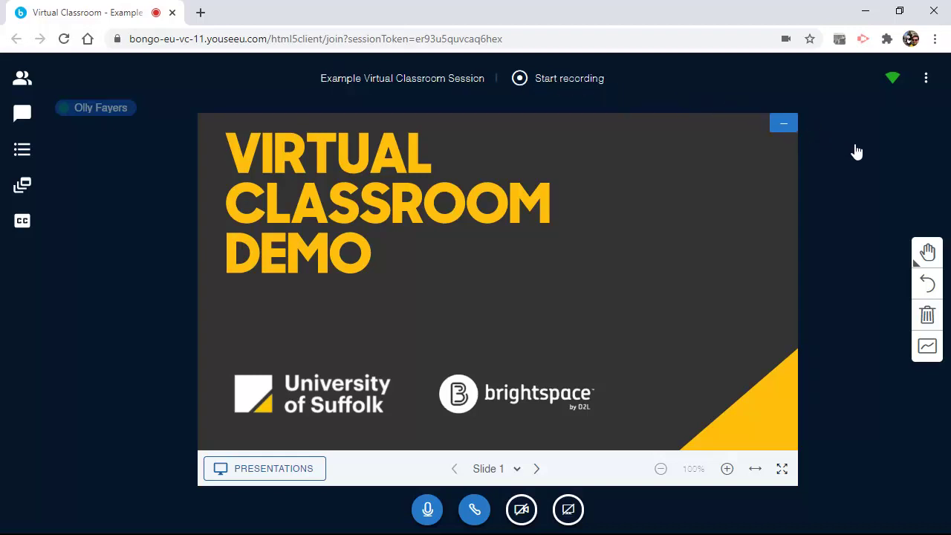
- Annotate Slide 1 with red text "Text", shapes and lines, and add a thick magenta freehand pencil stroke above the yellow corner
left_click(927, 253)
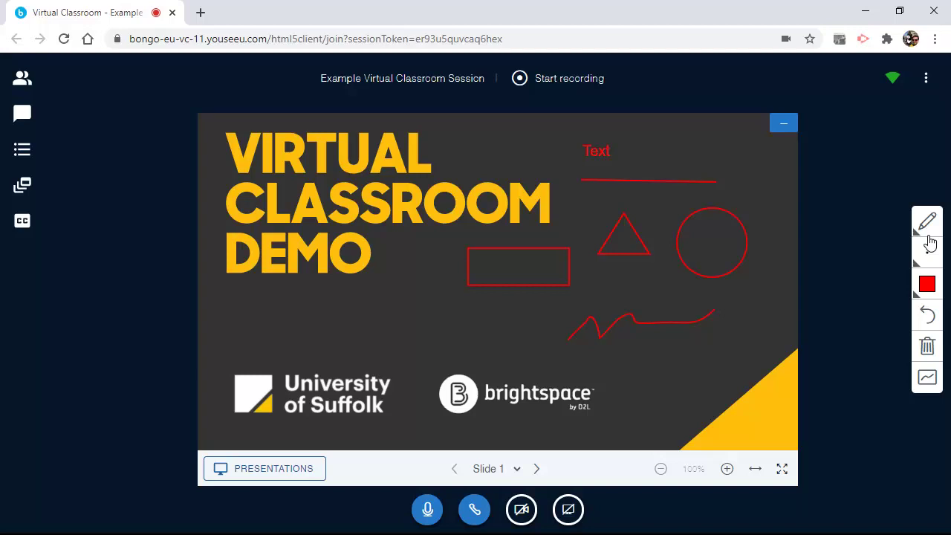
left_click(927, 284)
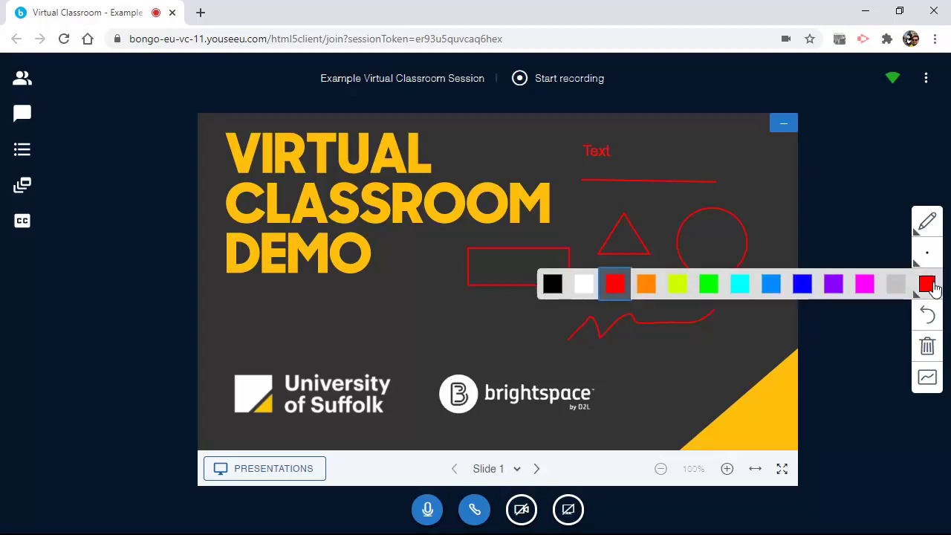
left_click(862, 288)
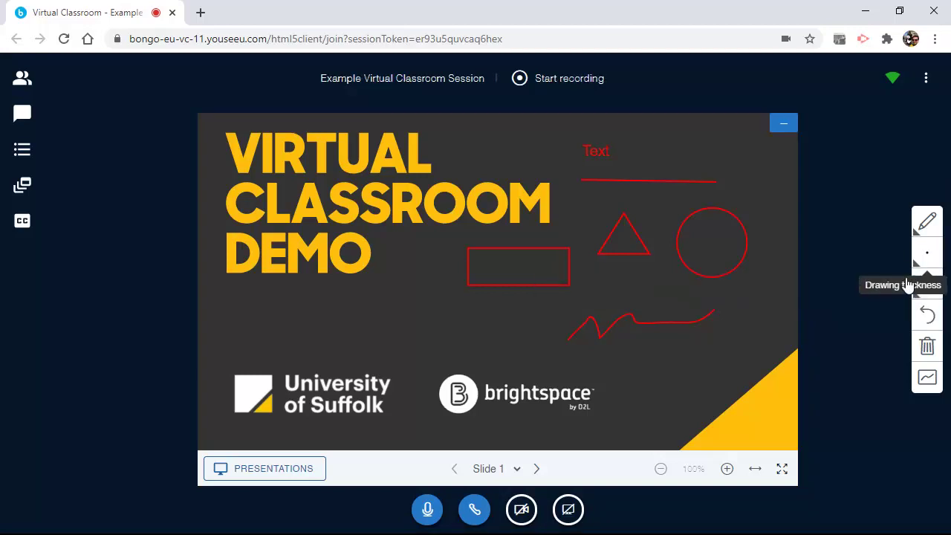
left_click(932, 255)
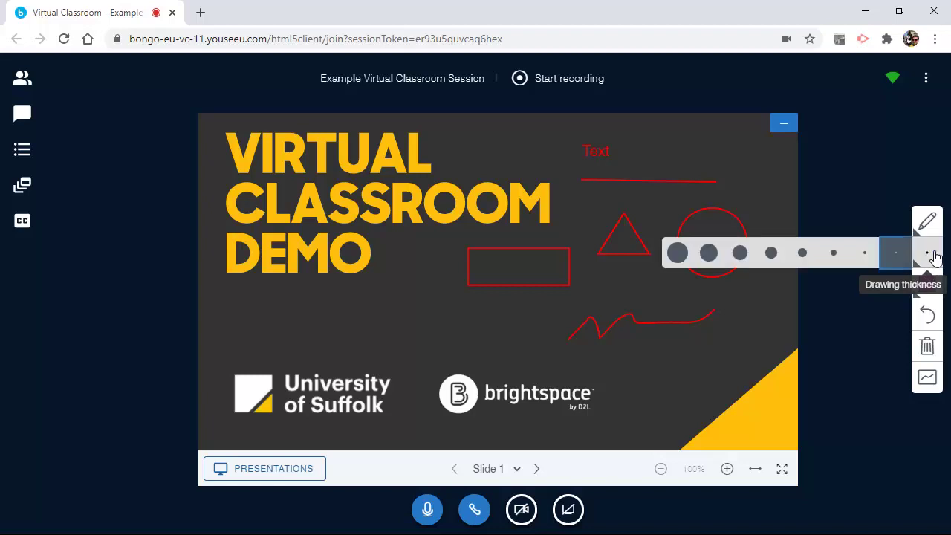
left_click(741, 252)
left_click_drag(641, 365, 756, 318)
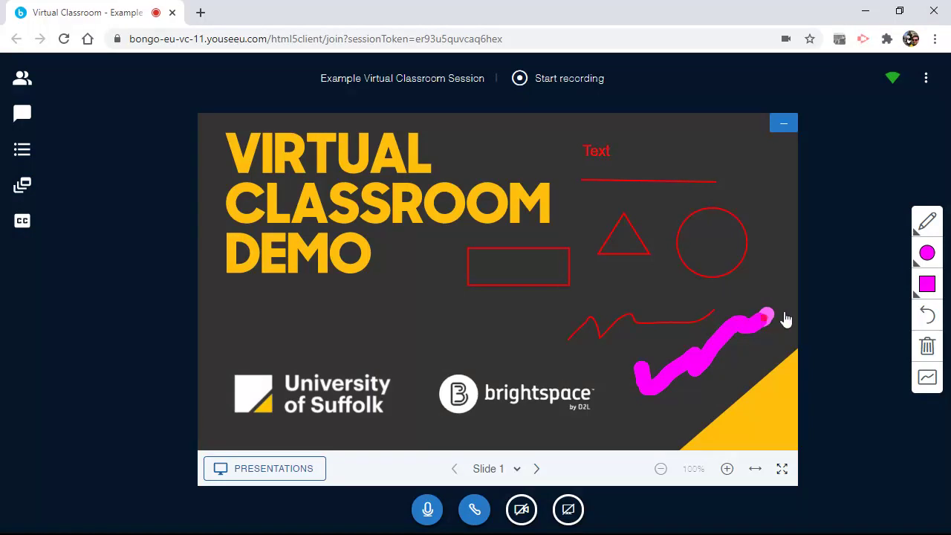
- Undo the magenta stroke and clear all remaining annotations from the slide
left_click(927, 318)
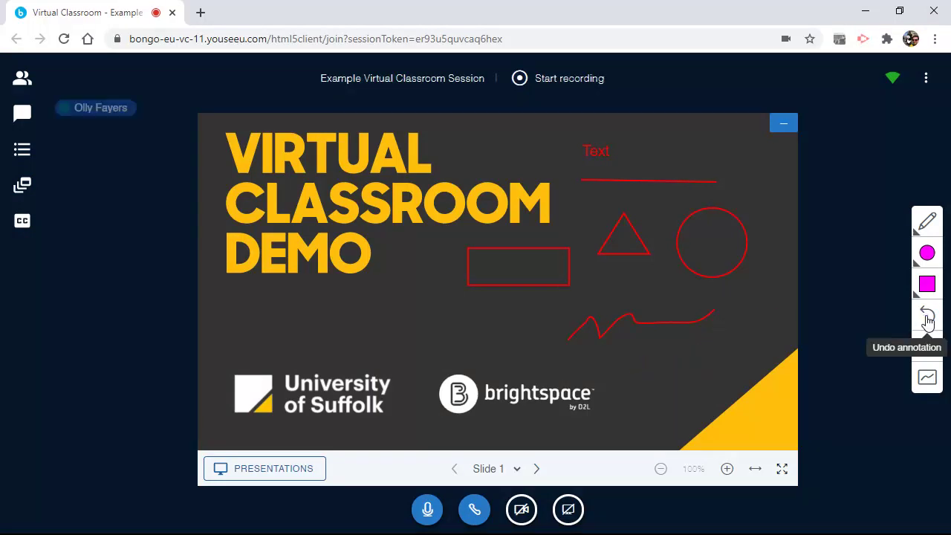
left_click(928, 318)
left_click(928, 349)
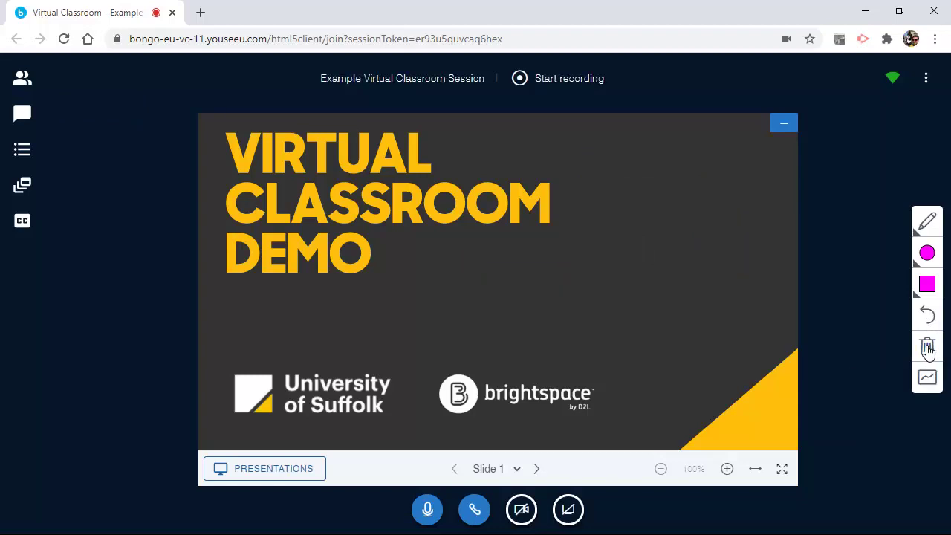
- Turn the multi-user whiteboard on and off again, and clear the participants' annotations from the slide
left_click(927, 379)
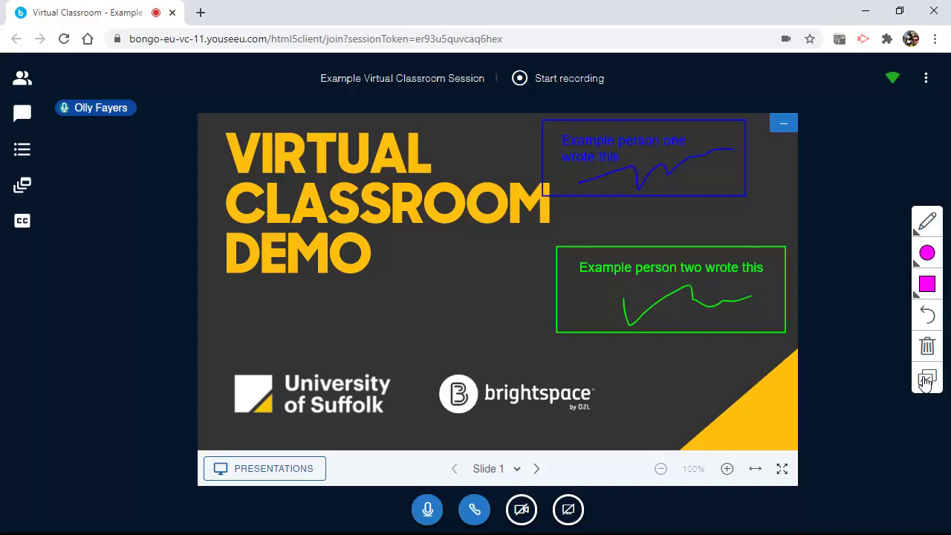
left_click(927, 381)
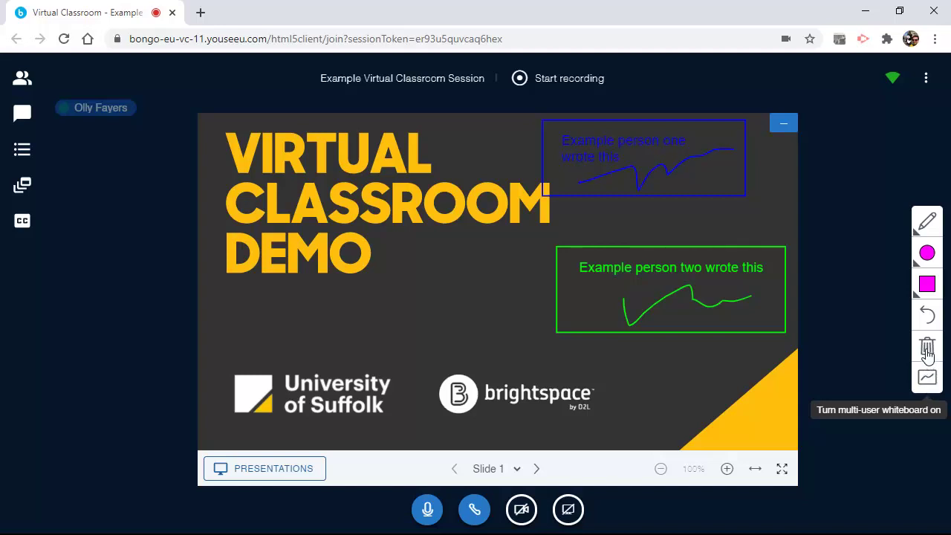
left_click(928, 350)
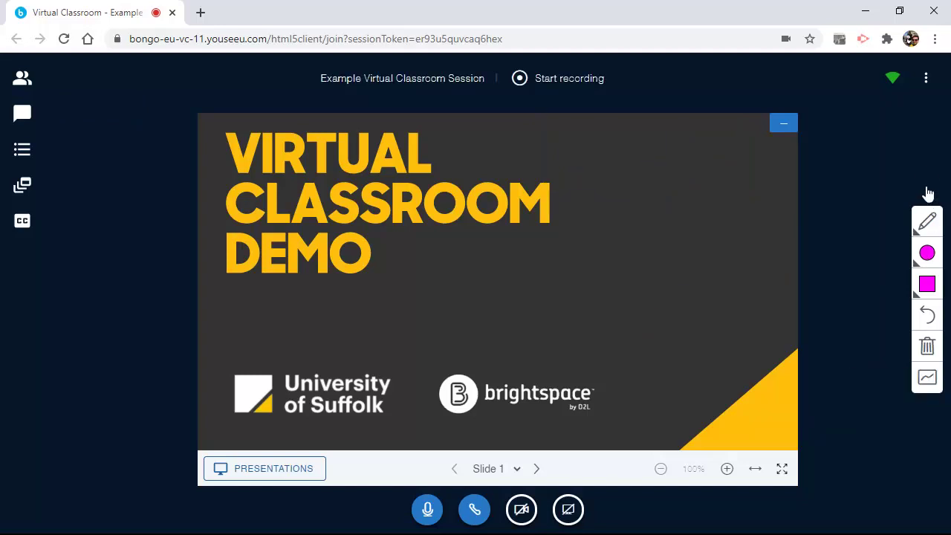
- Enable audio and popup alerts for both chat and user join in the session's application settings
left_click(927, 81)
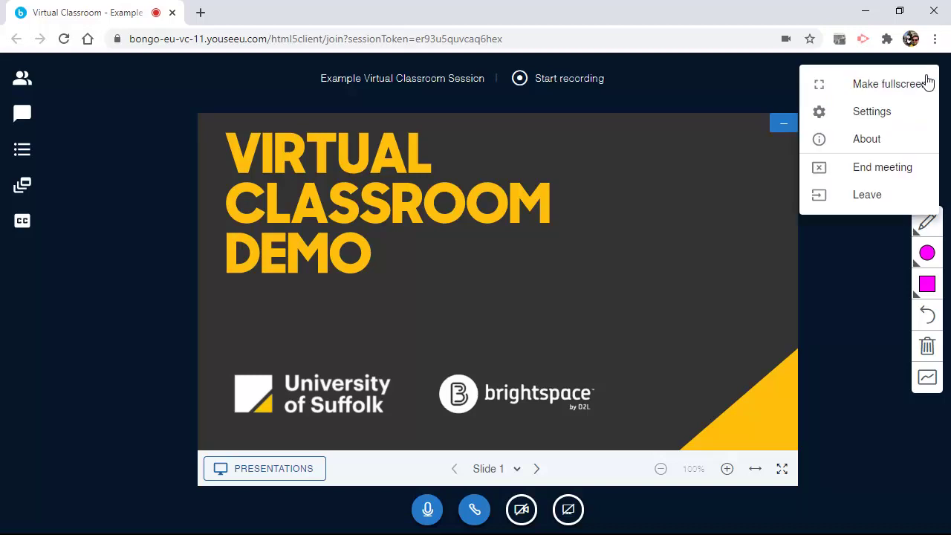
left_click(890, 117)
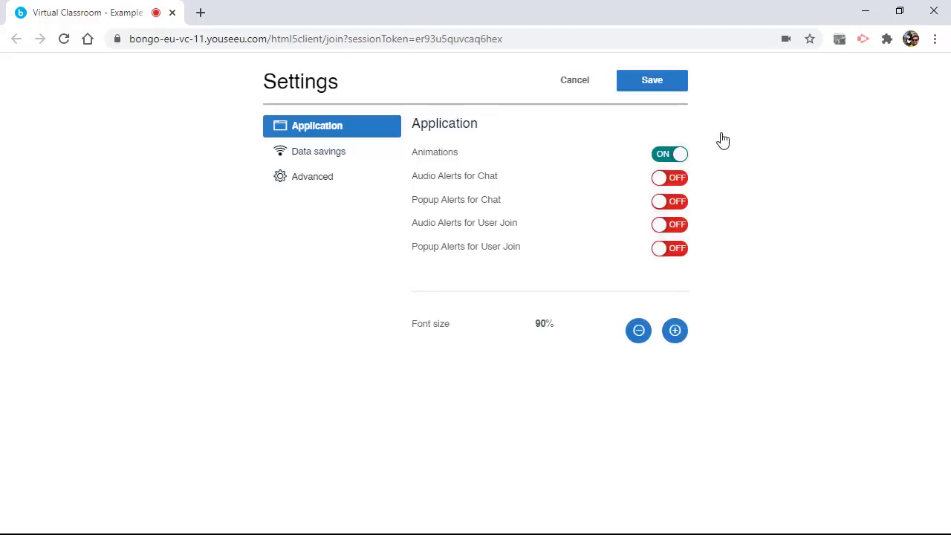
left_click(673, 182)
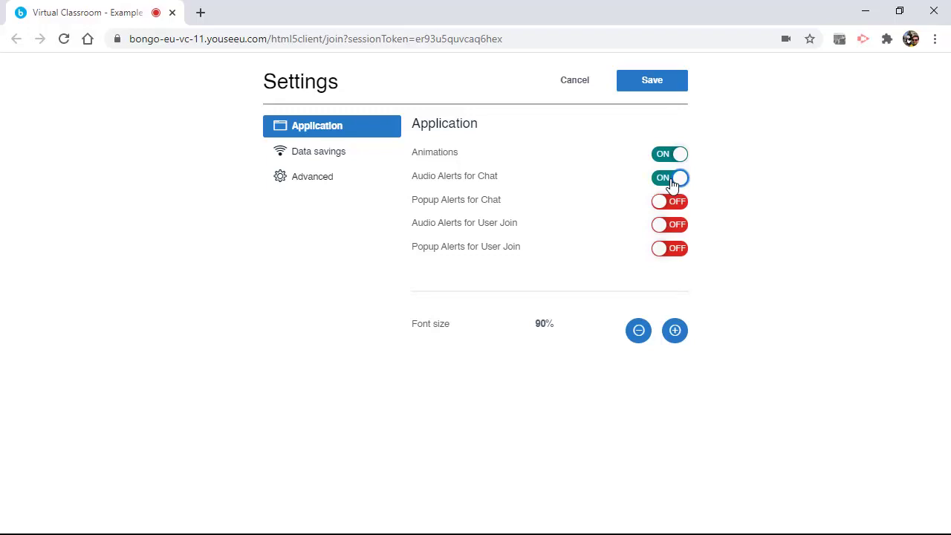
left_click(674, 202)
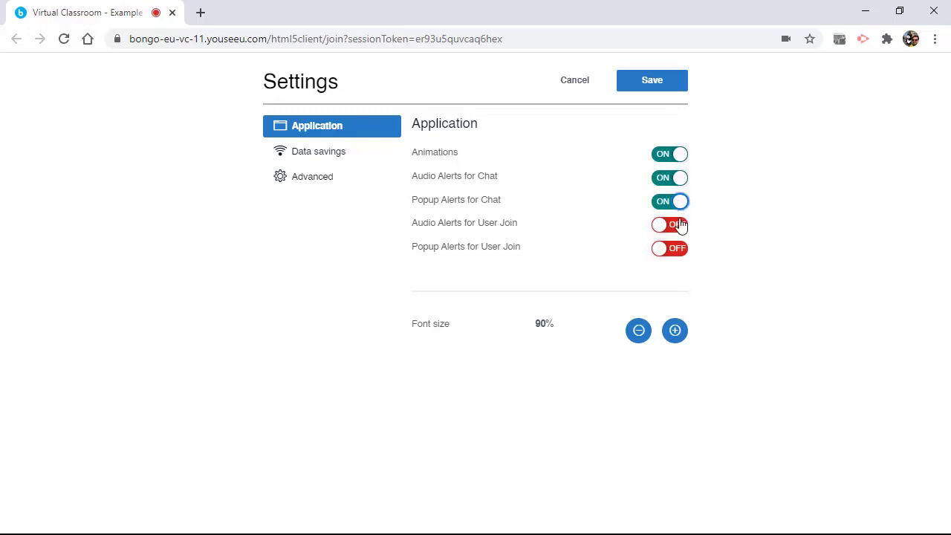
left_click(679, 223)
left_click(676, 252)
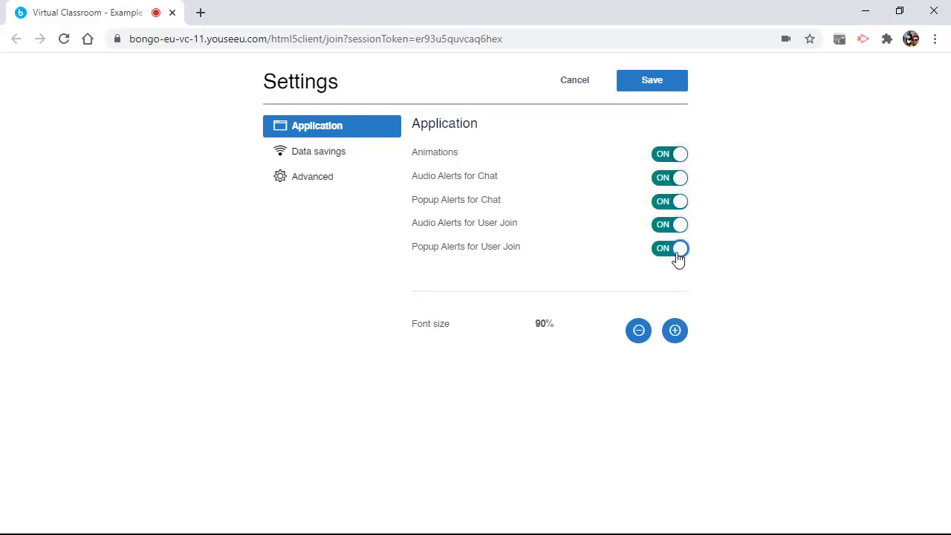
- Review the Data savings and Advanced settings and save the session settings
left_click(334, 161)
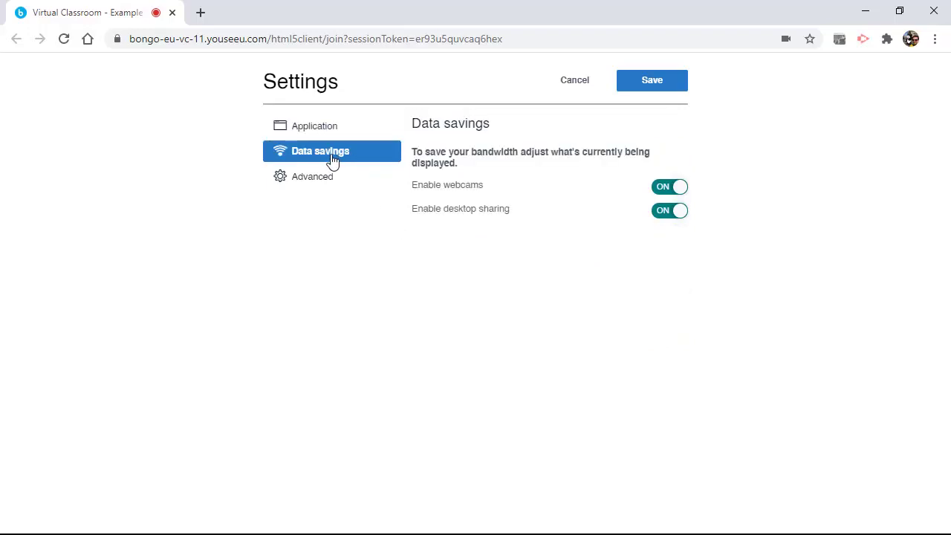
left_click(324, 187)
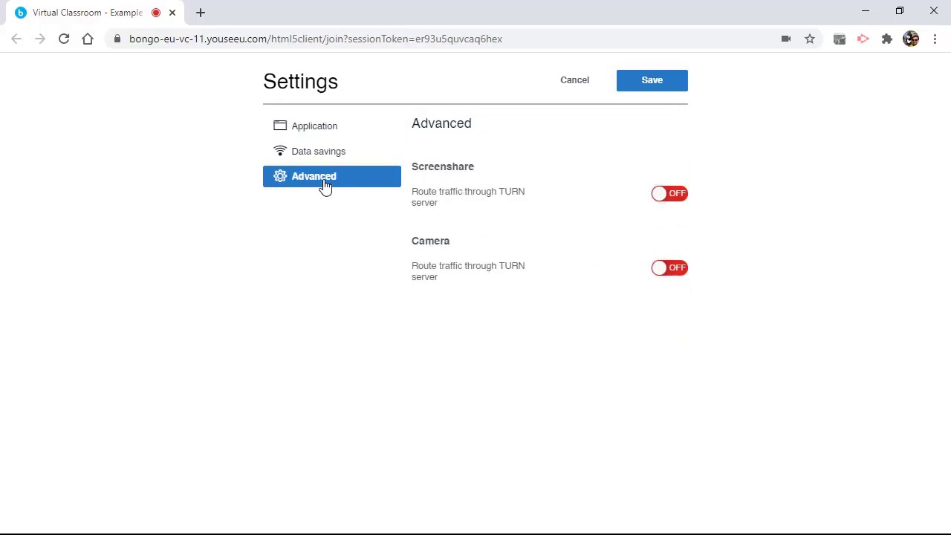
left_click(658, 86)
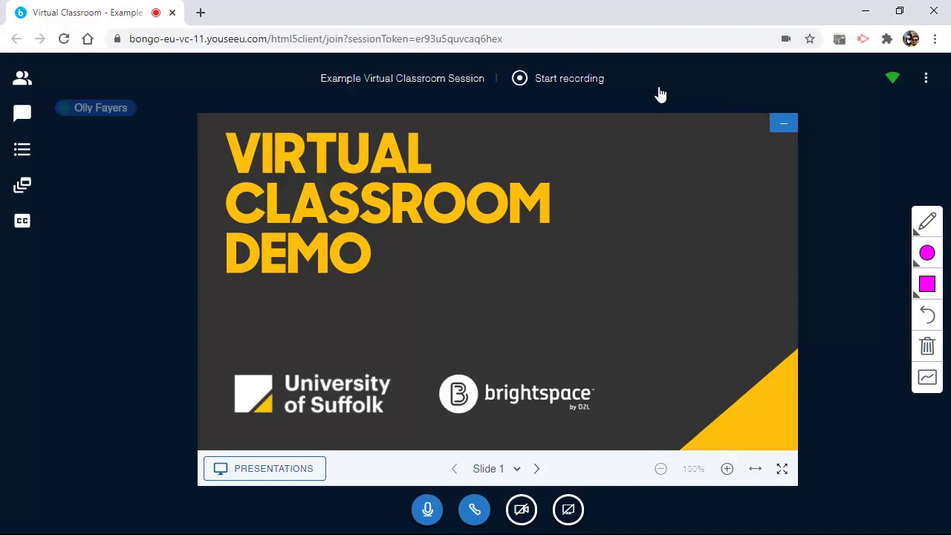
left_click(926, 79)
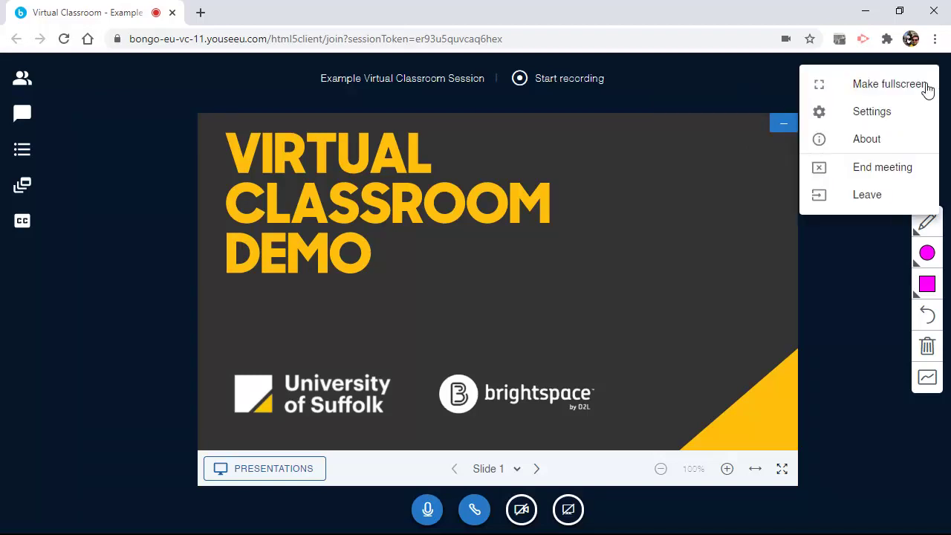
left_click(892, 203)
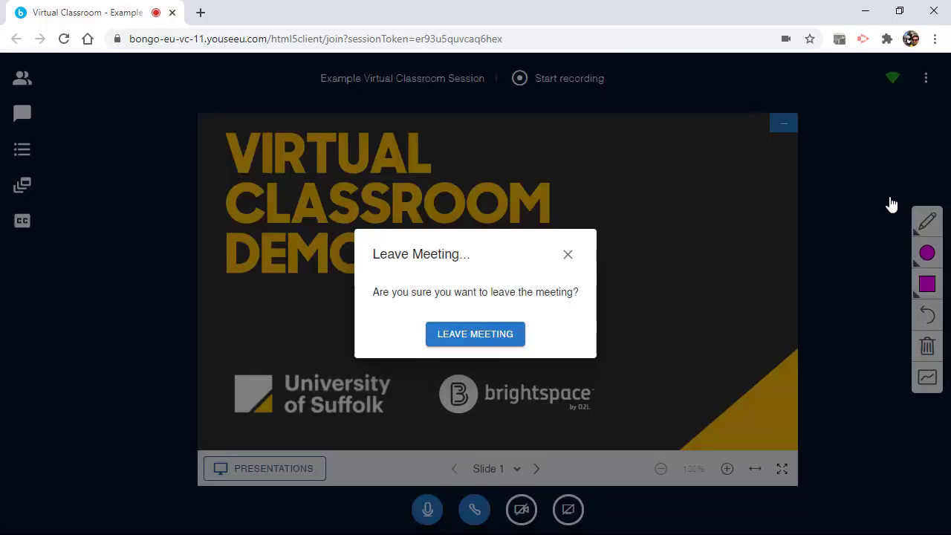
left_click(566, 256)
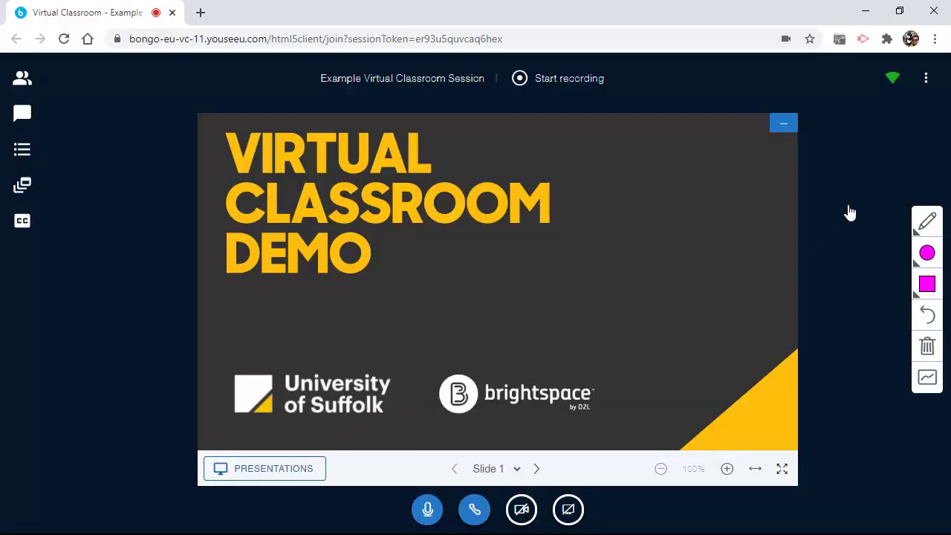
- End the virtual classroom meeting for all users and confirm
left_click(928, 82)
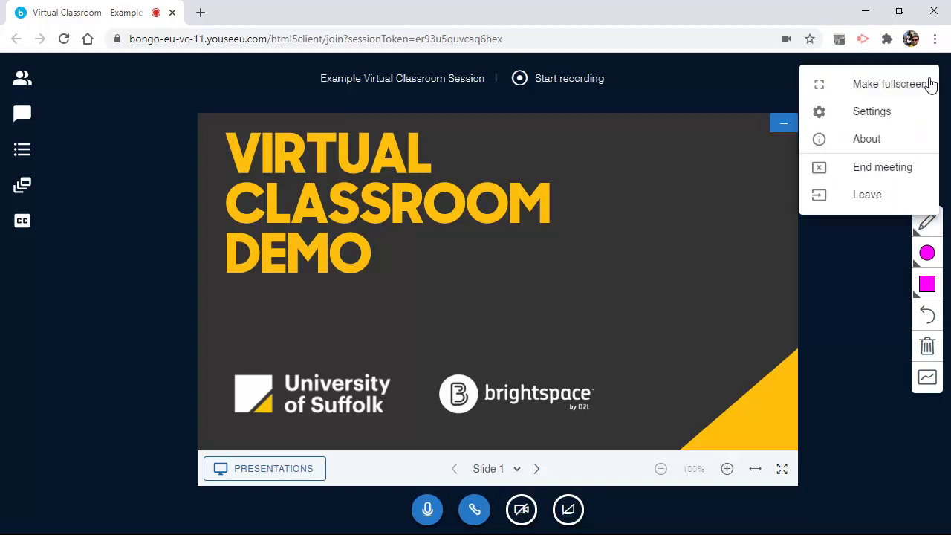
left_click(880, 171)
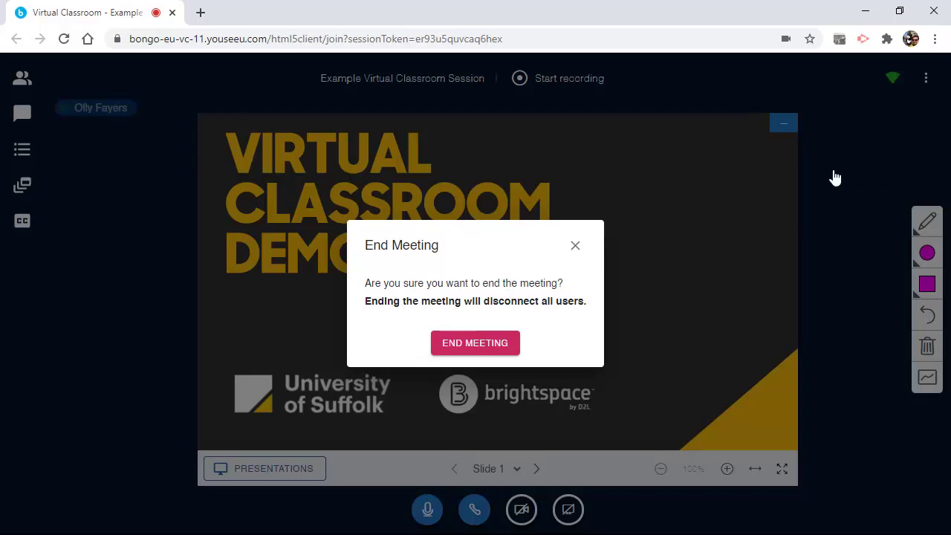
left_click(505, 349)
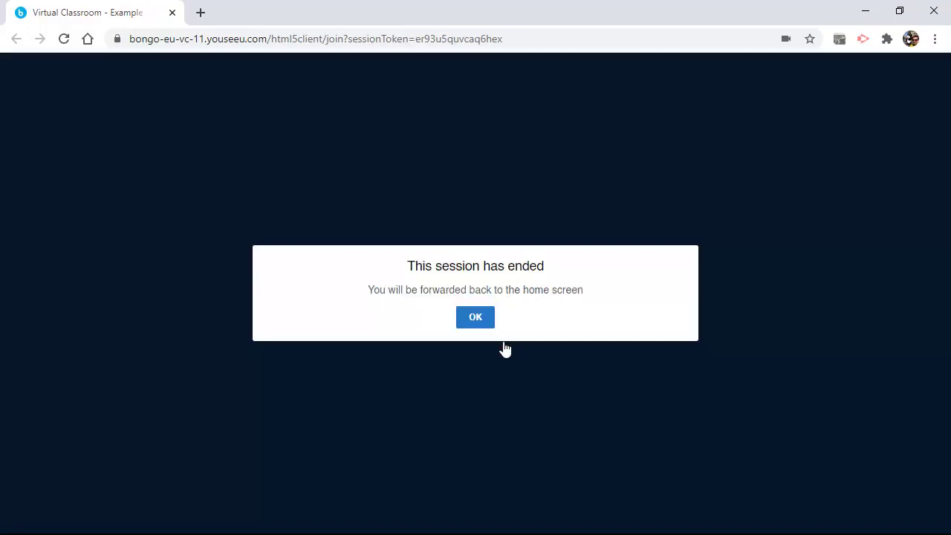